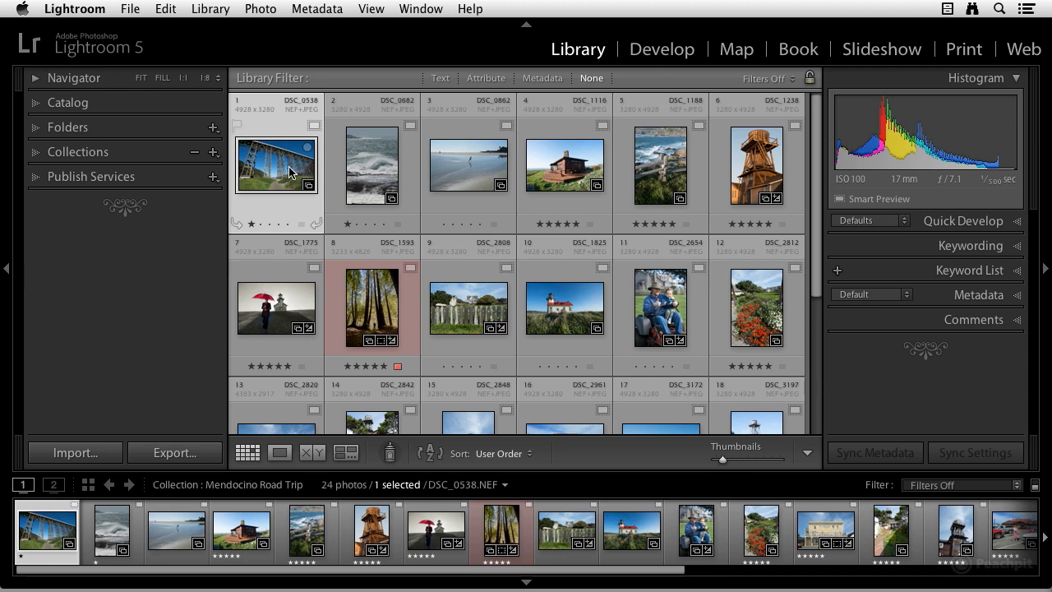
Step: Browse the photo grid and examine the Metadata library filter and its column choices
scroll(460, 228, down, 2)
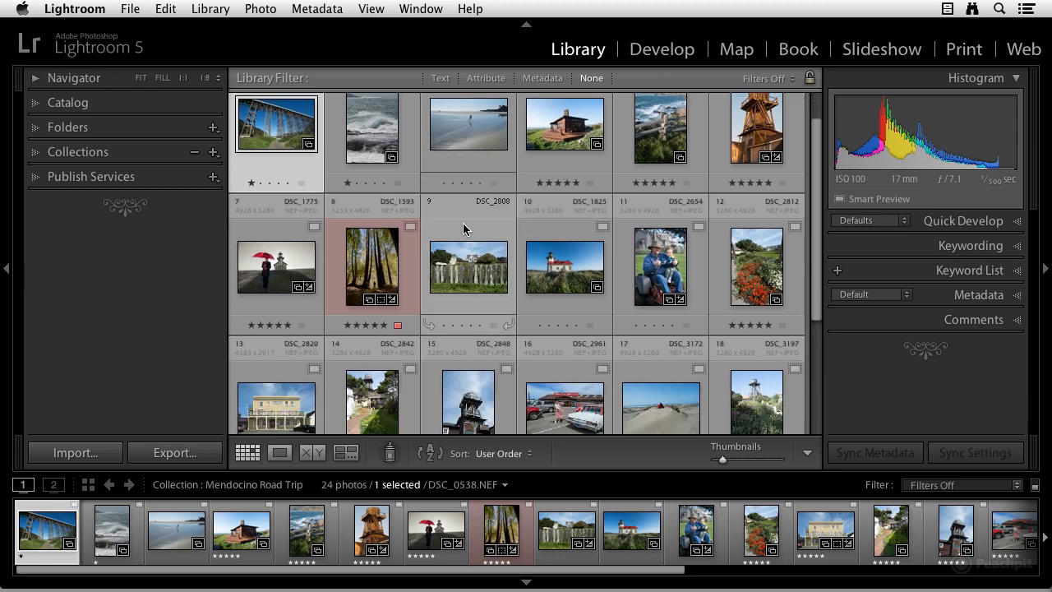
scroll(463, 228, down, 5)
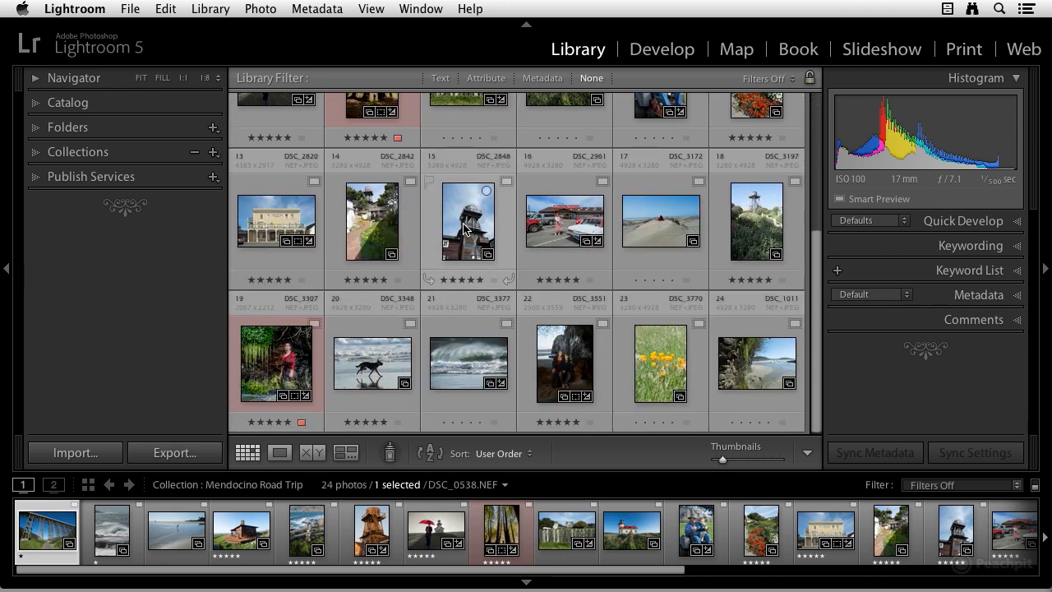
scroll(465, 224, up, 6)
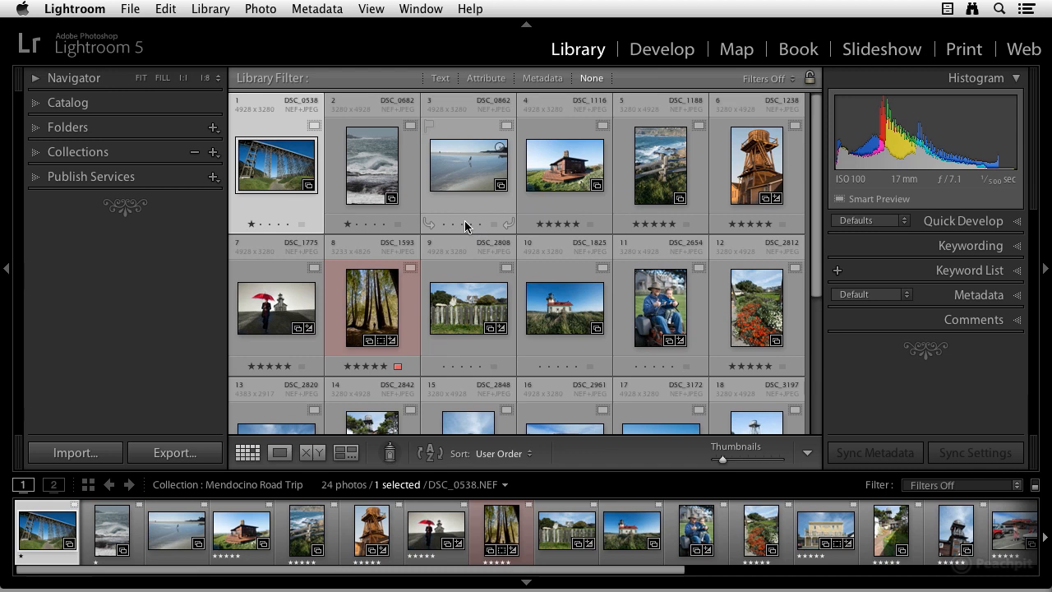
click(542, 79)
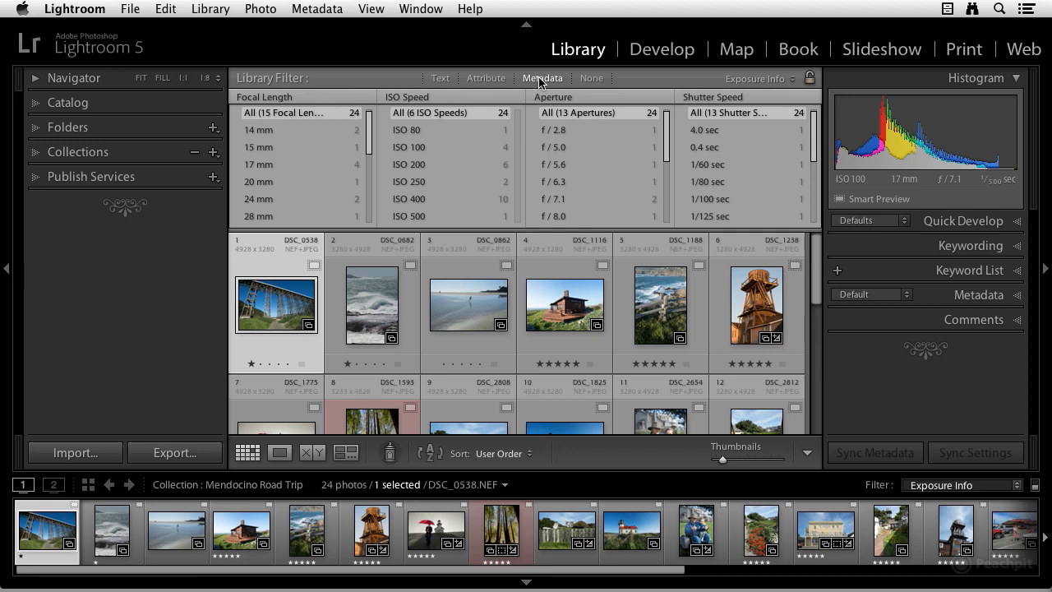
click(296, 97)
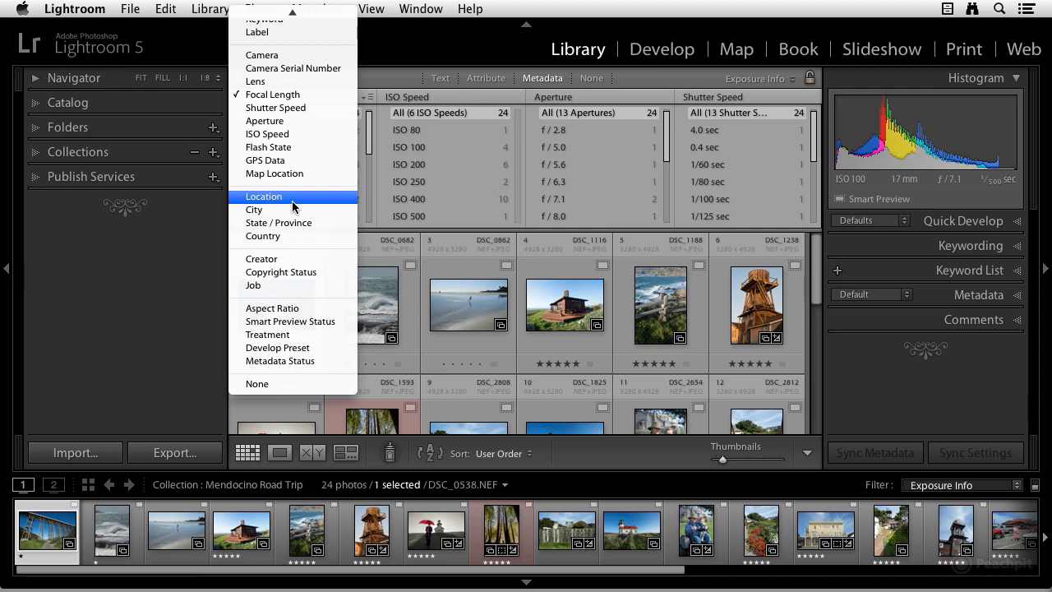
click(403, 83)
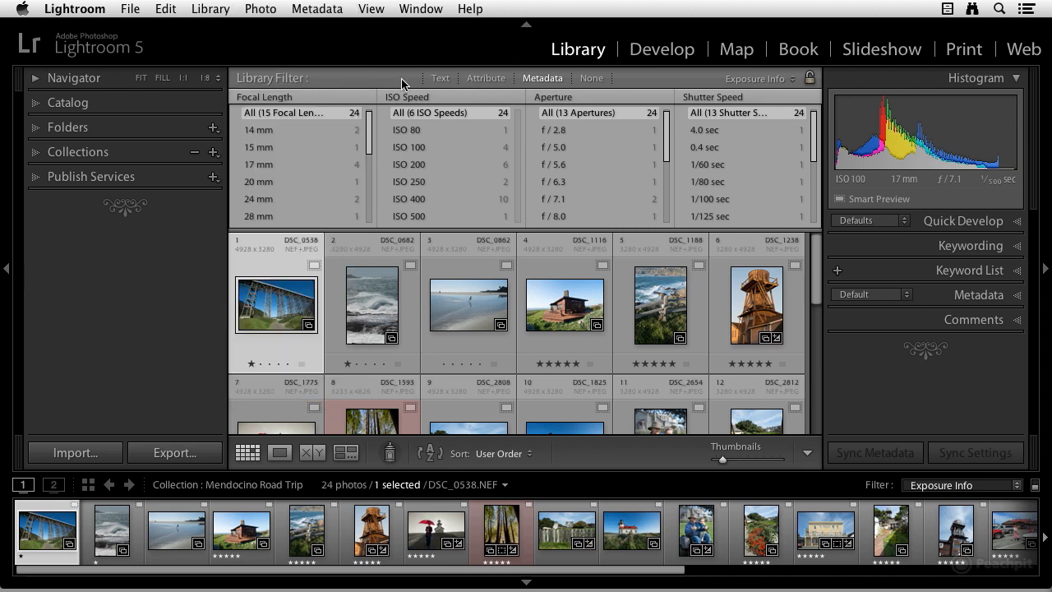
click(530, 80)
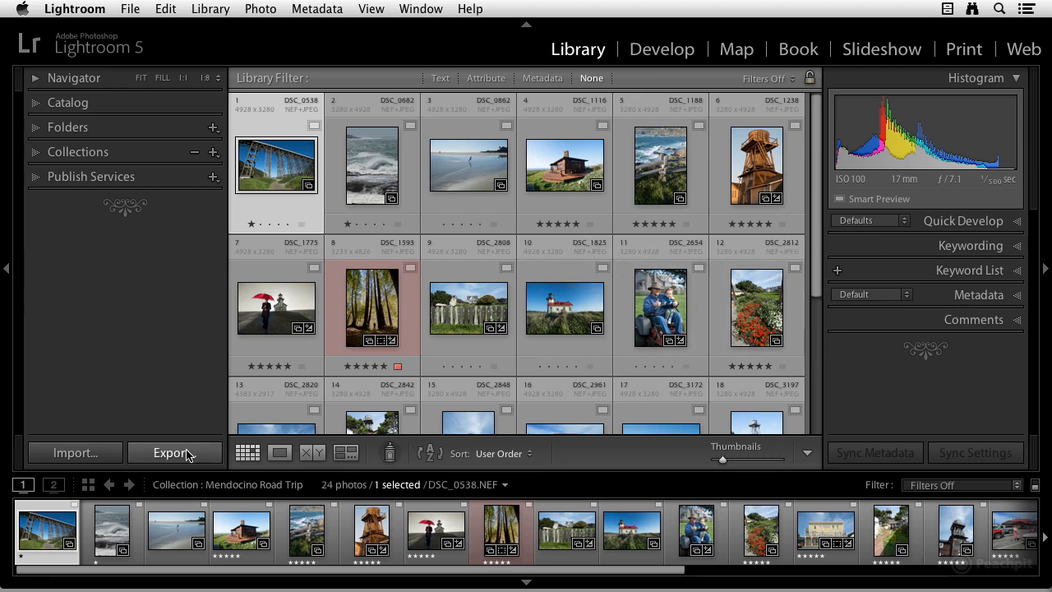
Step: Open the Import dialog to view its keyword options, then cancel it
click(76, 452)
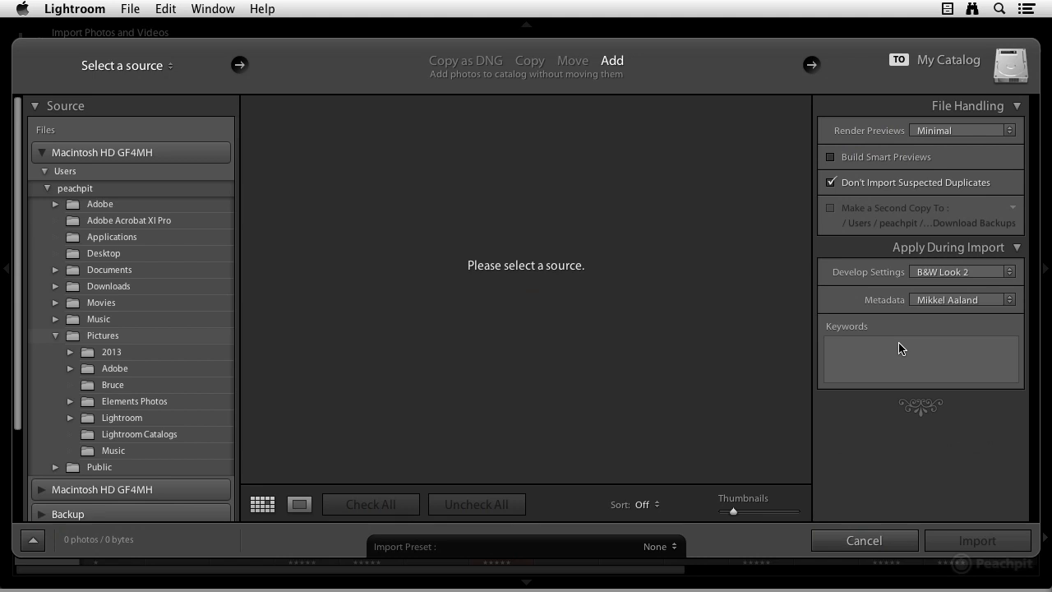
click(873, 544)
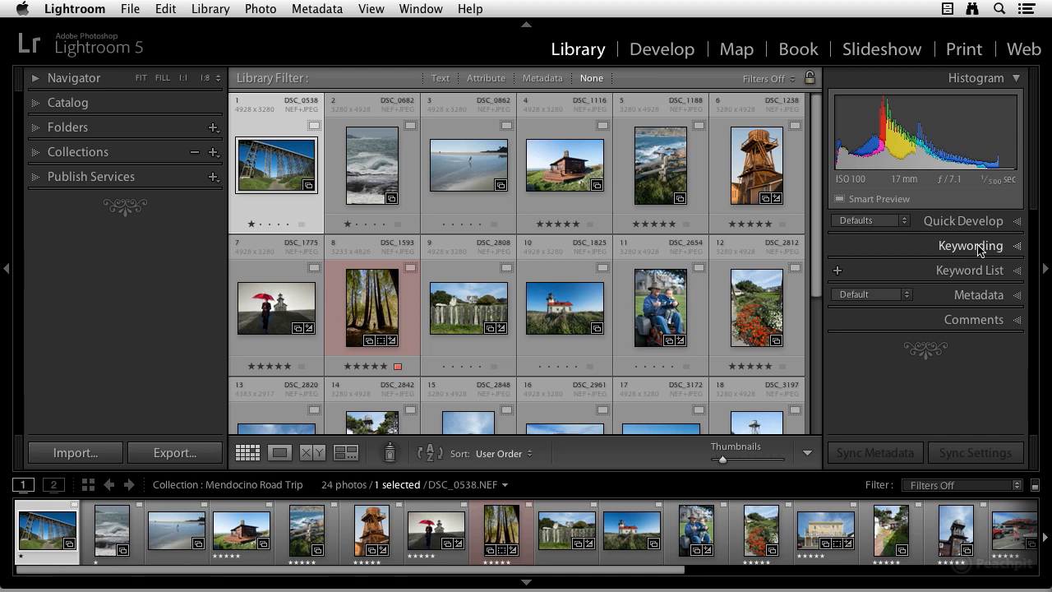
Step: Expand the Keywording panel and its Keyword Tags section
click(1017, 247)
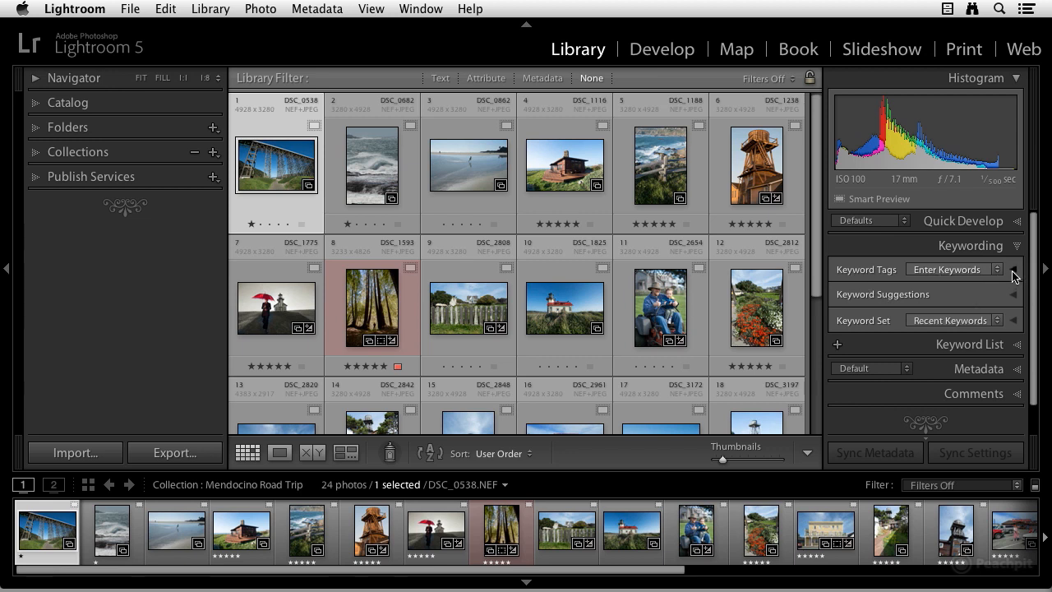
click(1014, 274)
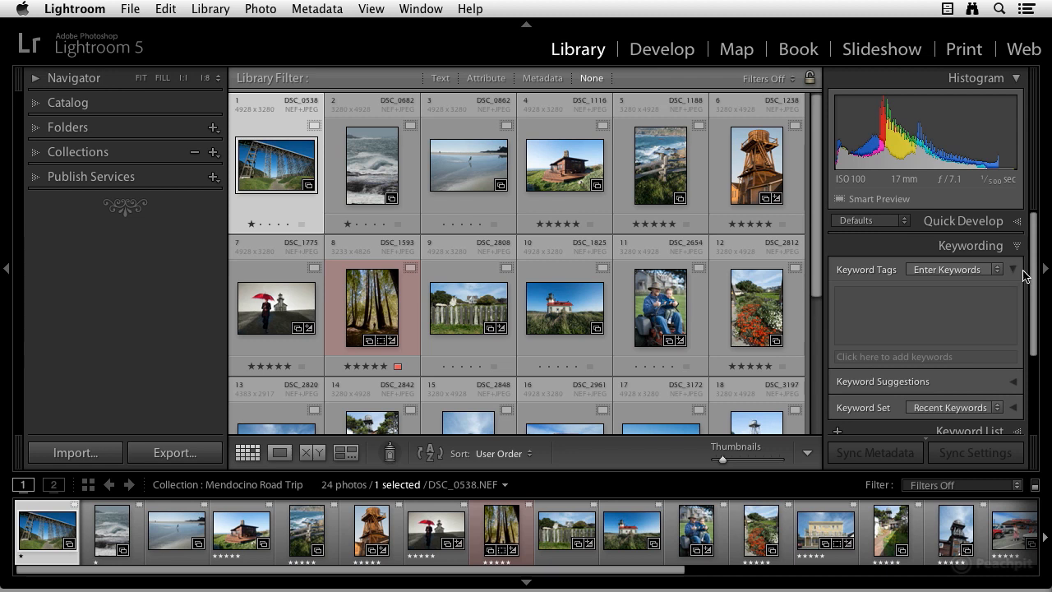
mouse_move(858, 303)
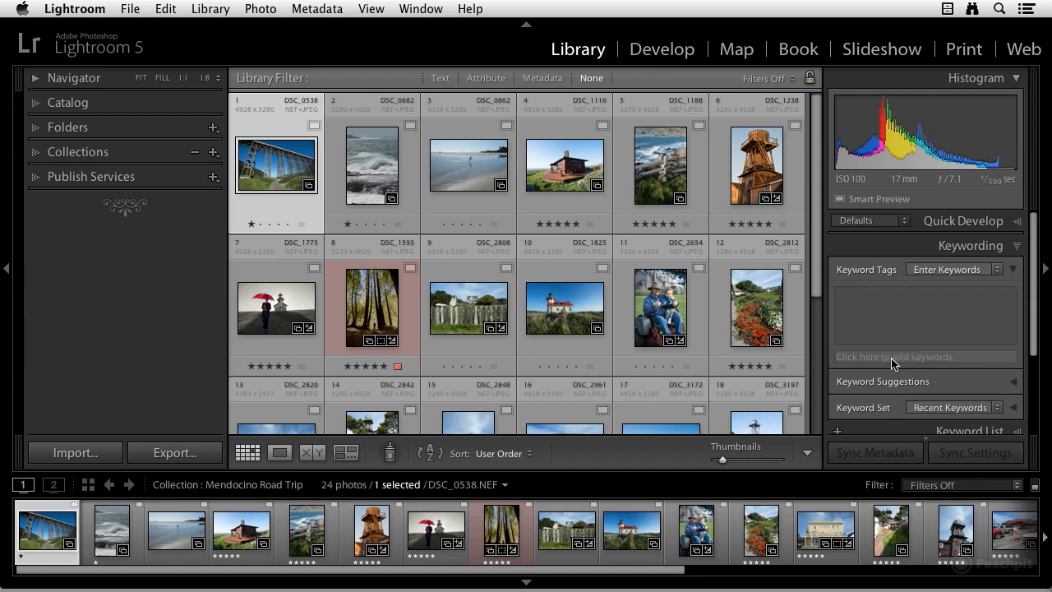
mouse_move(893, 363)
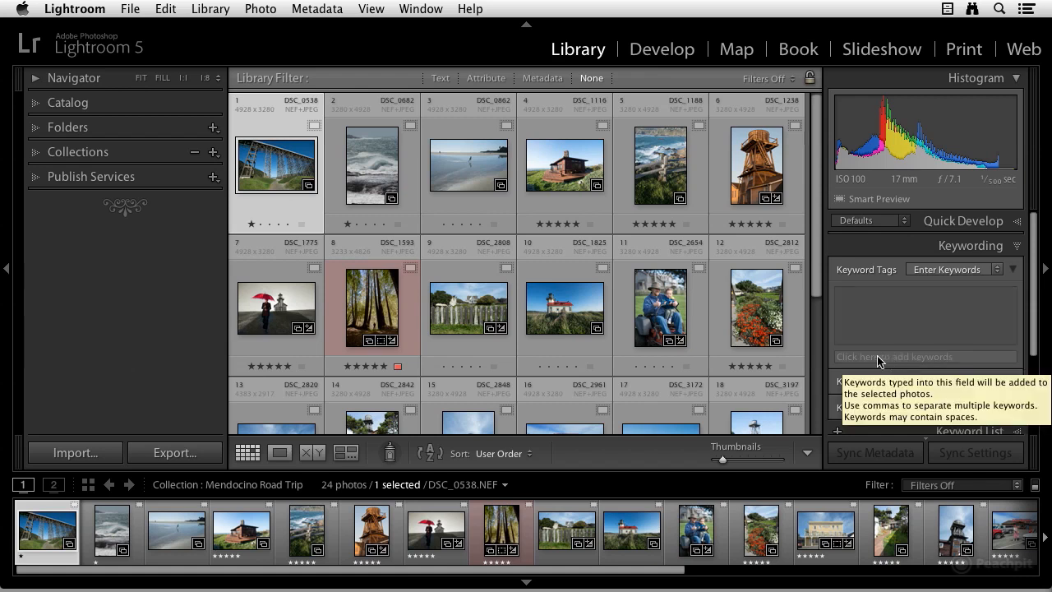
mouse_move(876, 337)
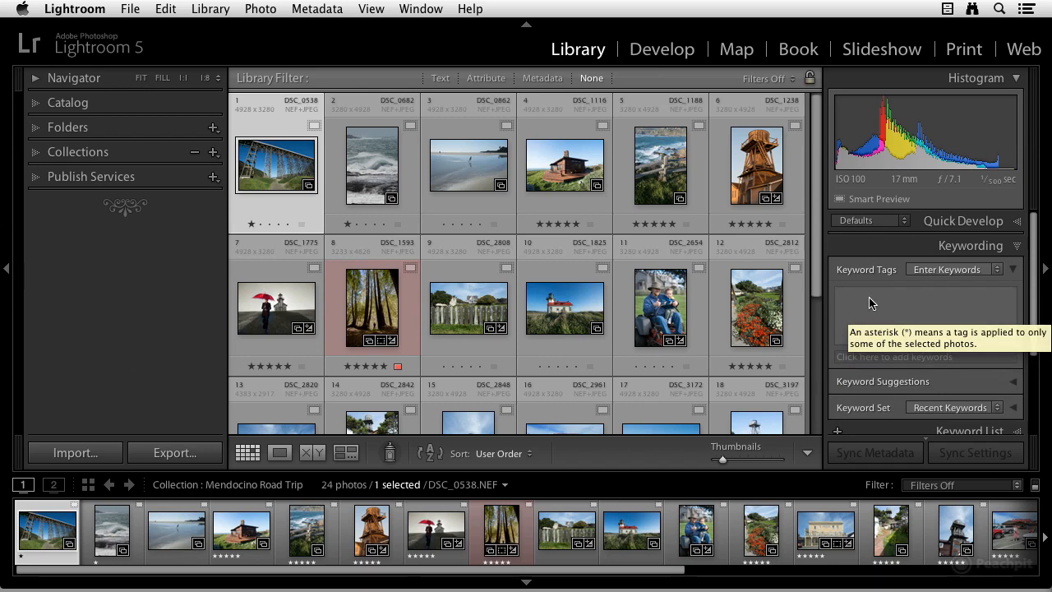
Step: Add the keywords Mendocino and California to the selected bridge photo
click(857, 359)
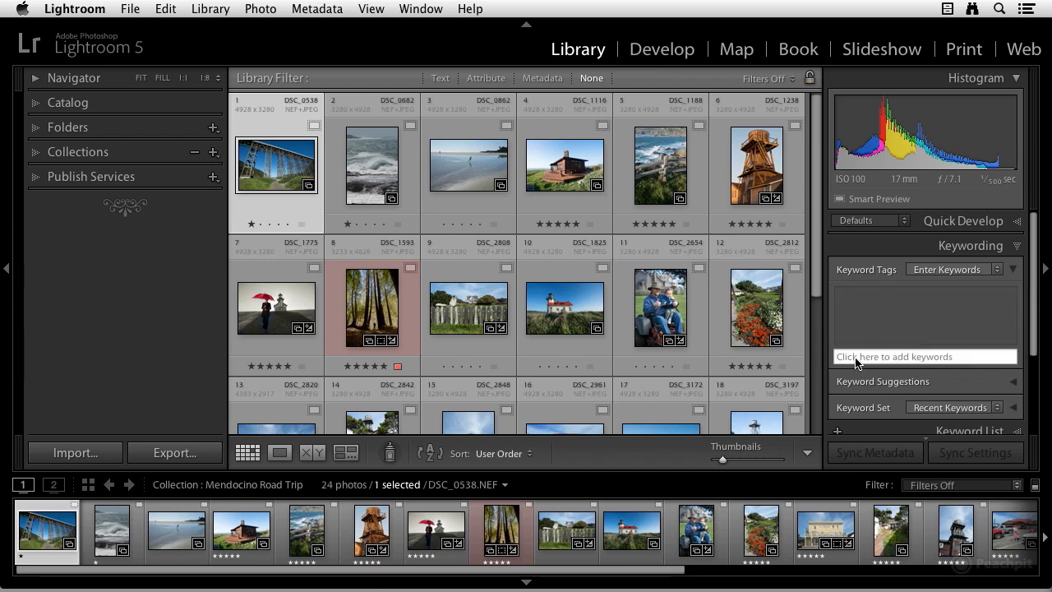
text(Men)
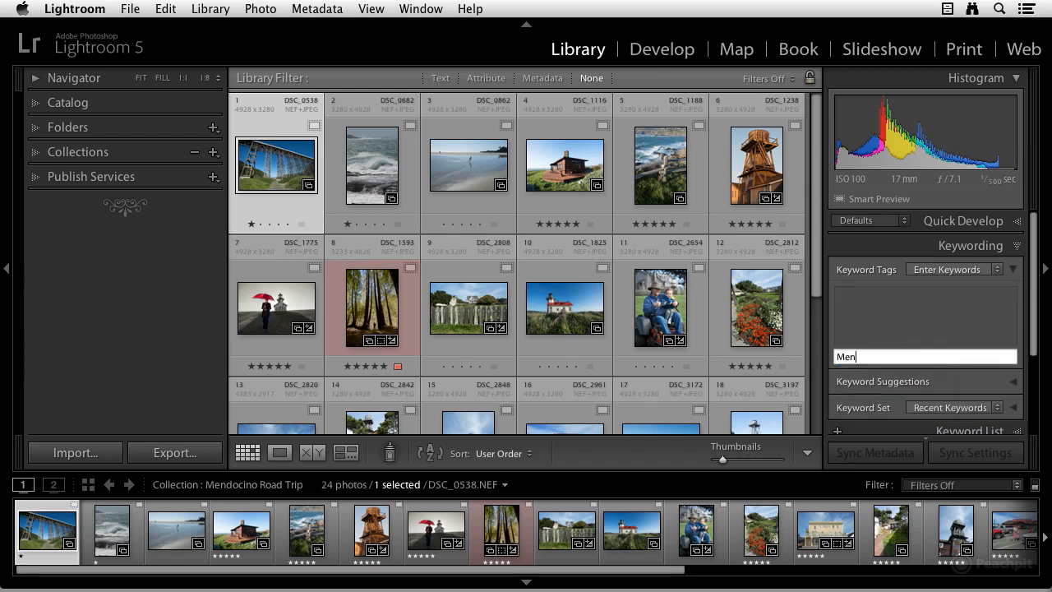
text(docino)
key(Return)
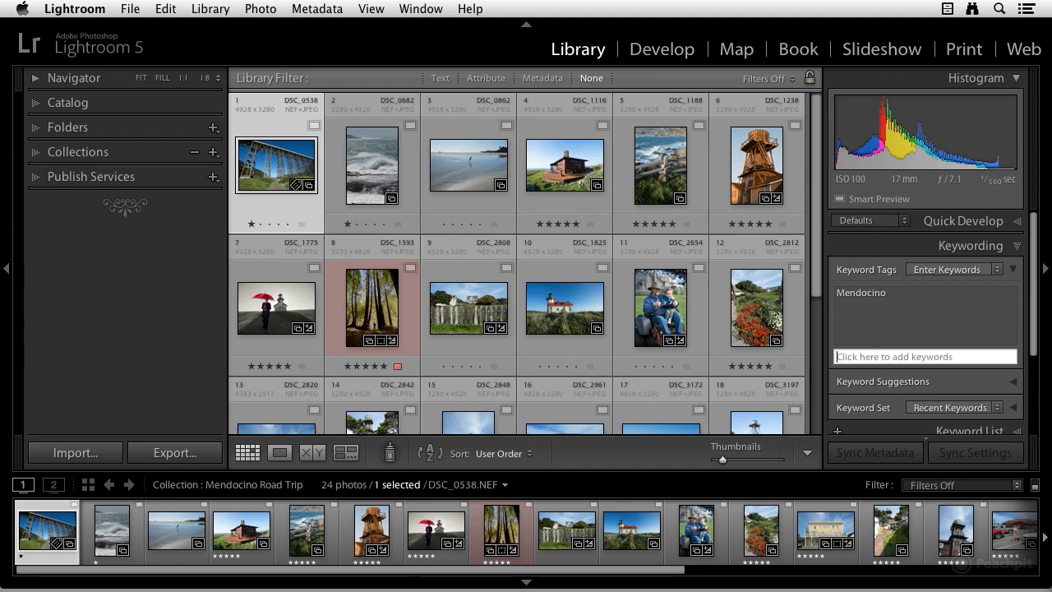
text(California)
key(Return)
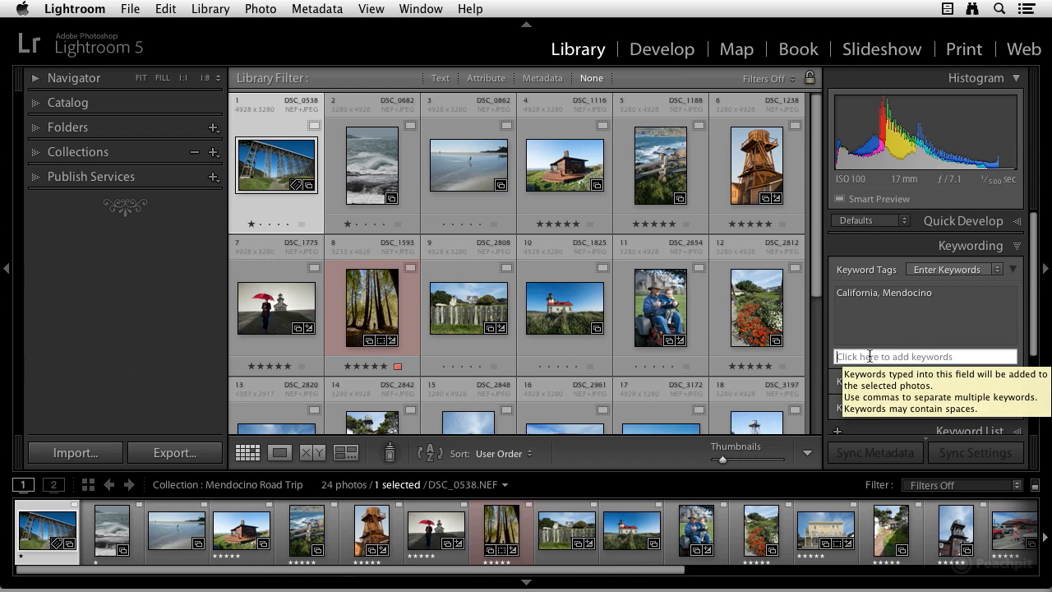
Step: Add the keywords Albion River Bridge and wooden bridge to the same photo
text(A)
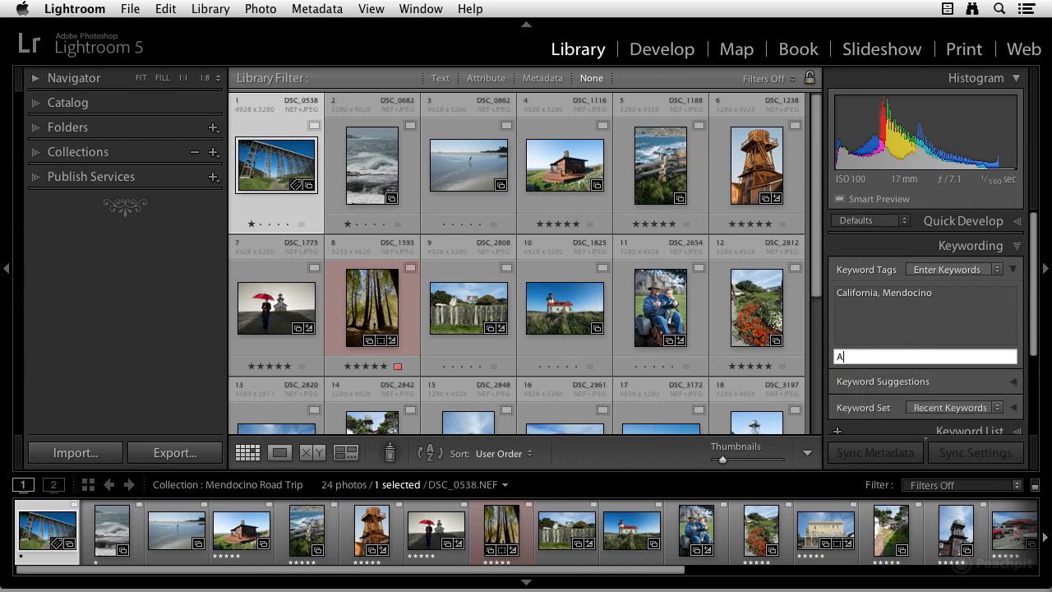
text(lbion River Bridge)
key(Return)
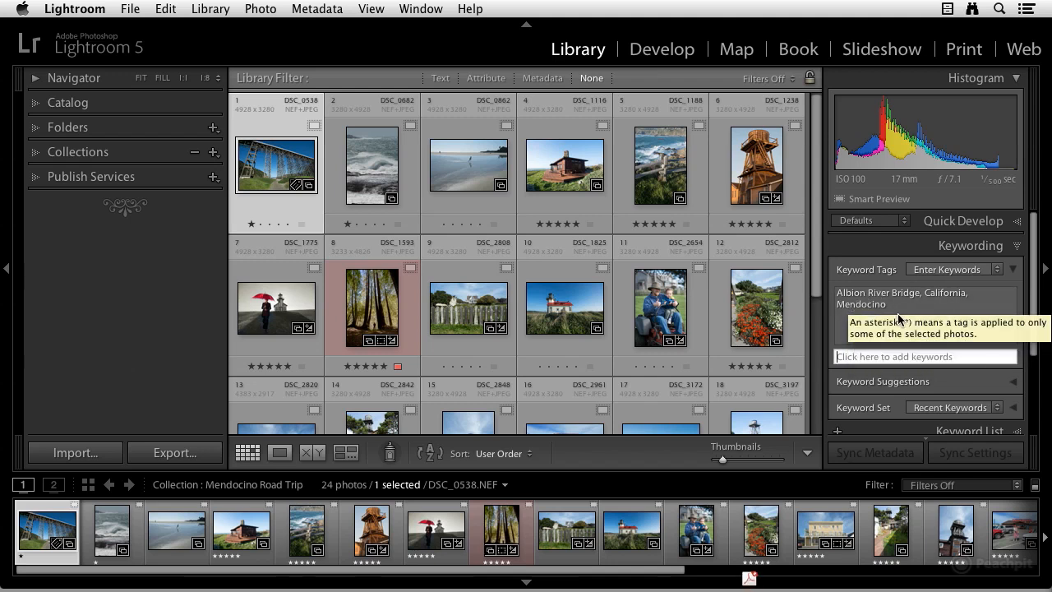
click(892, 356)
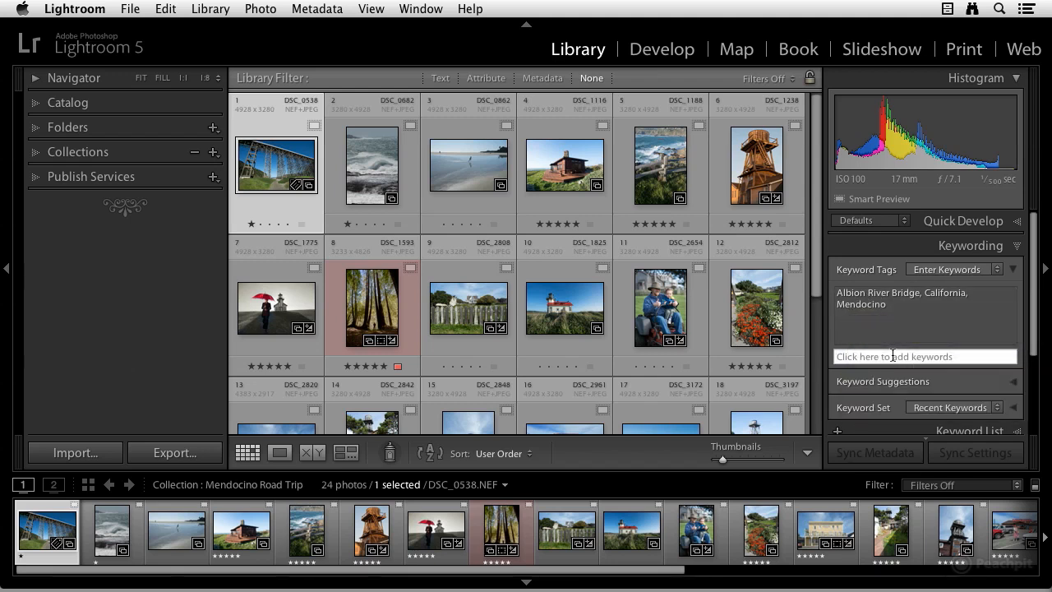
text(wood)
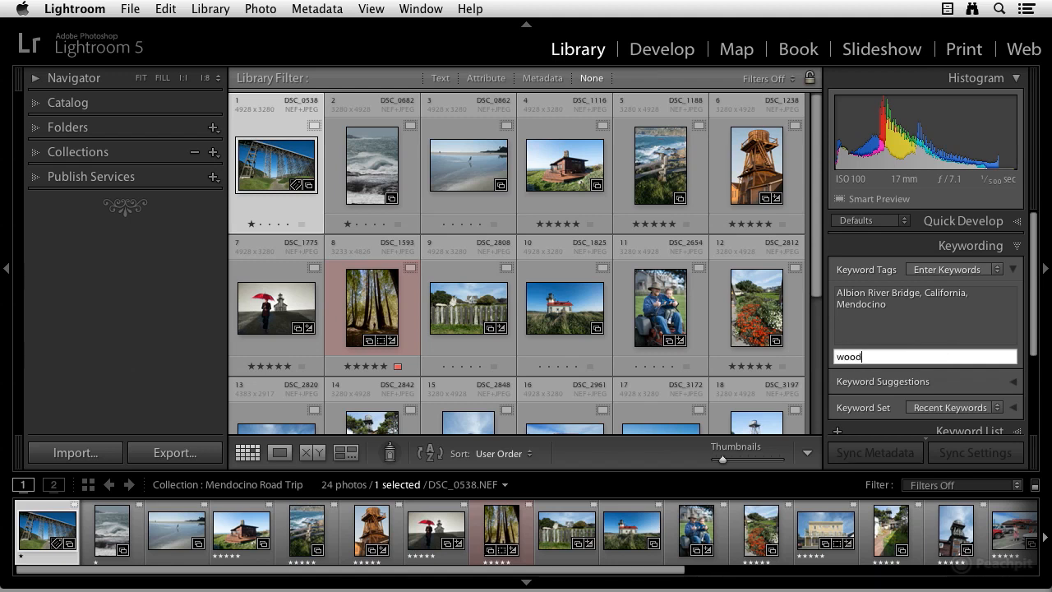
text(en bridge)
key(Return)
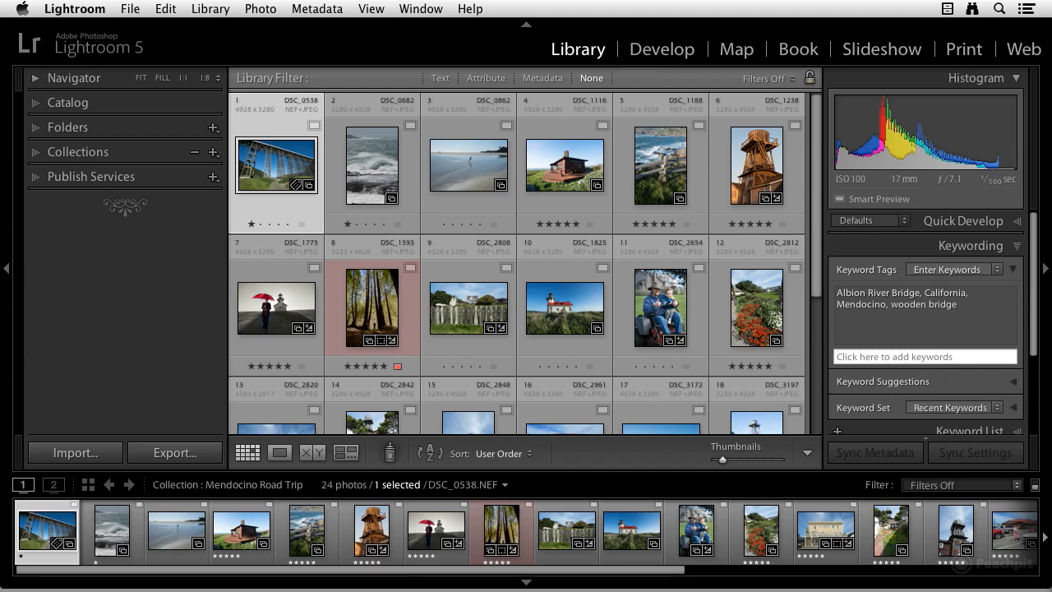
Step: Add the keyword spring to the bridge photo
click(891, 355)
text(spring)
key(Return)
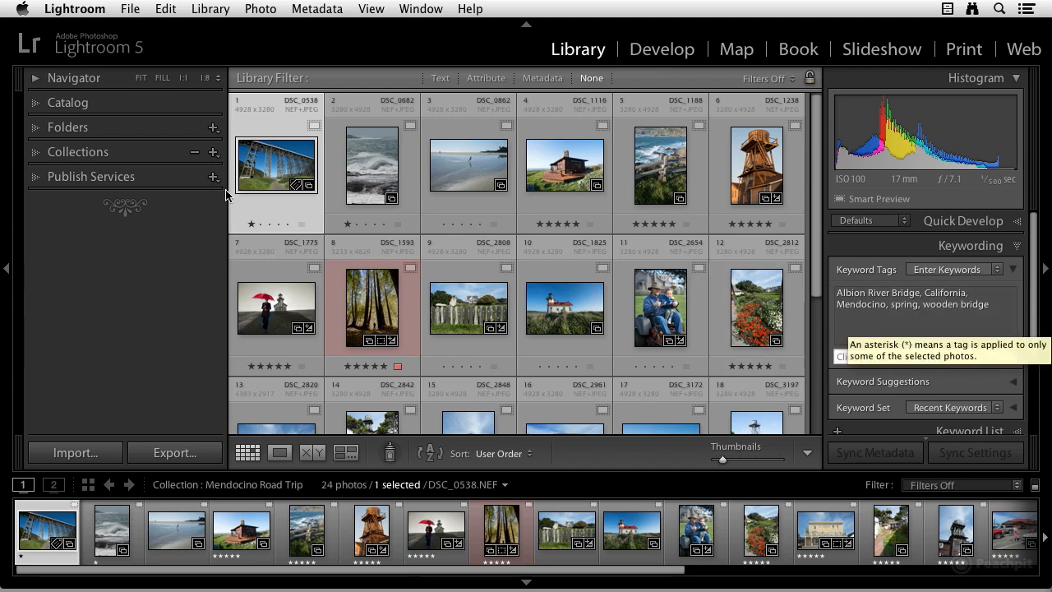
Step: Select the second photo and expand the Keyword Suggestions and Keyword Set sections
scroll(929, 303, down, 1)
scroll(874, 292, up, 1)
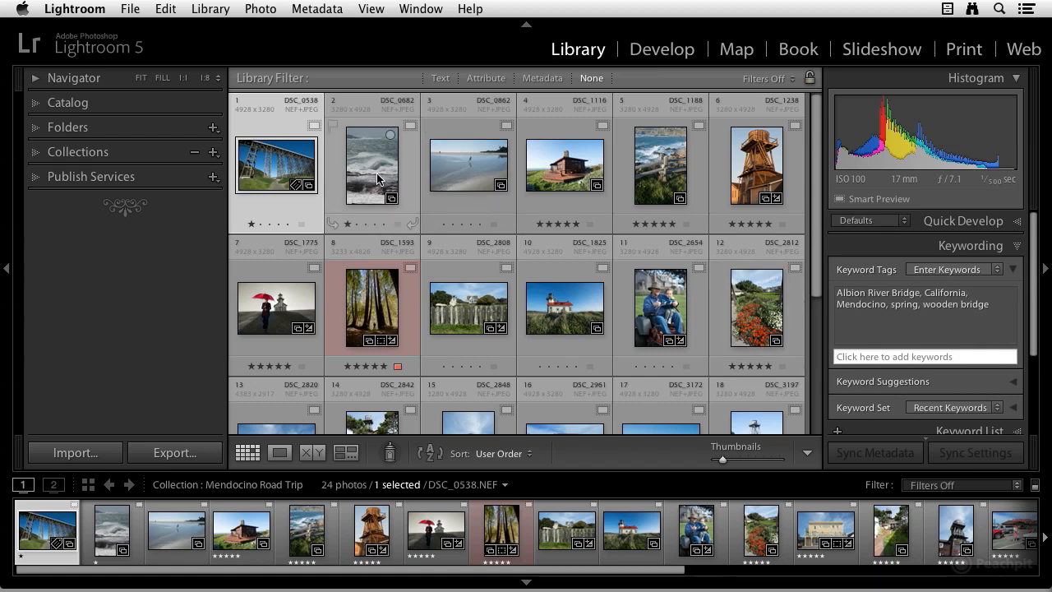
click(377, 179)
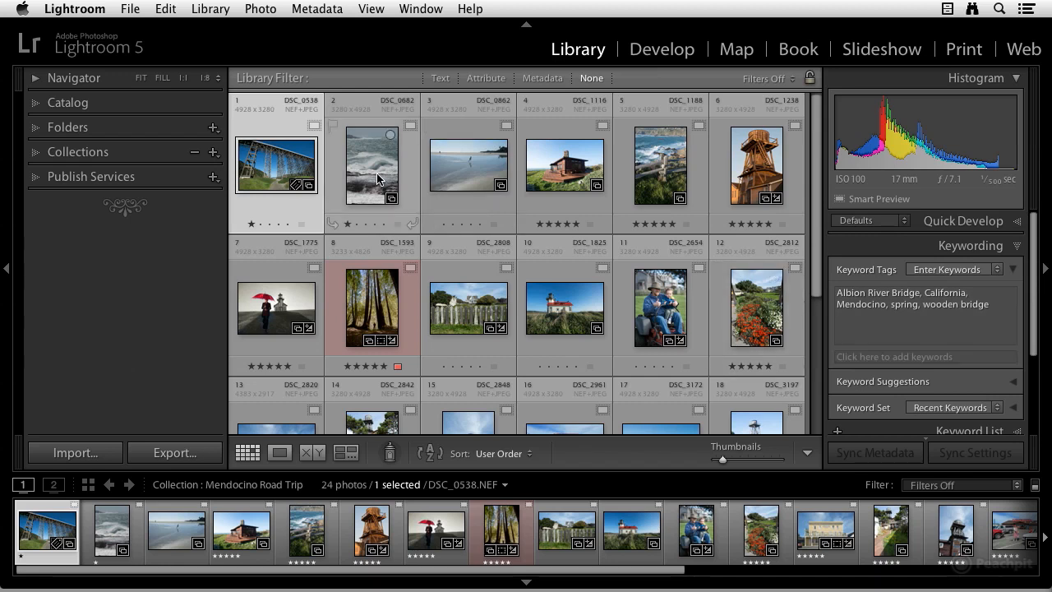
click(379, 175)
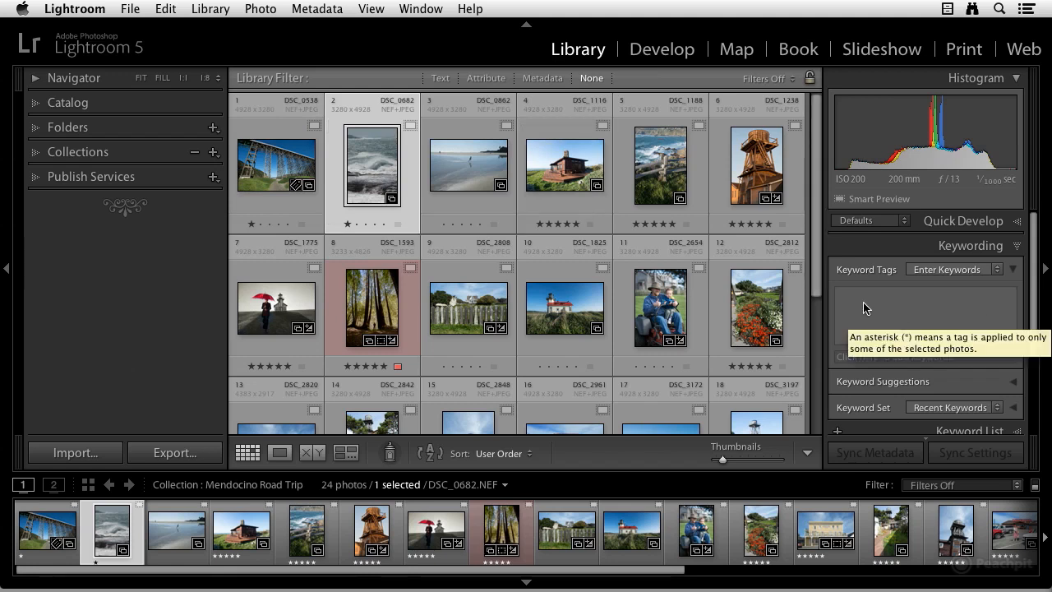
scroll(933, 321, down, 2)
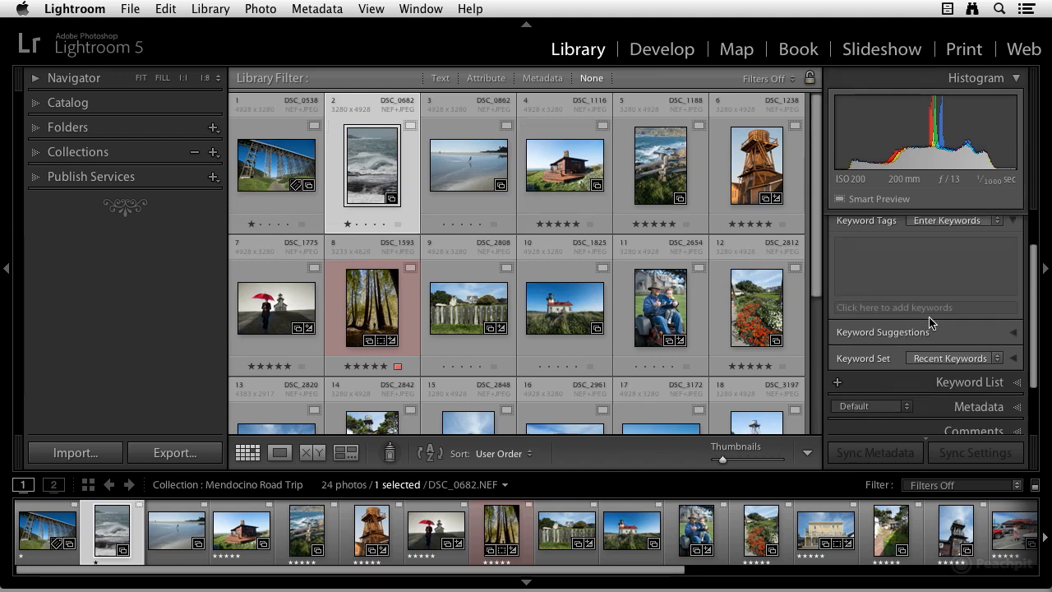
click(1009, 332)
scroll(1009, 352, down, 2)
scroll(1009, 352, down, 1)
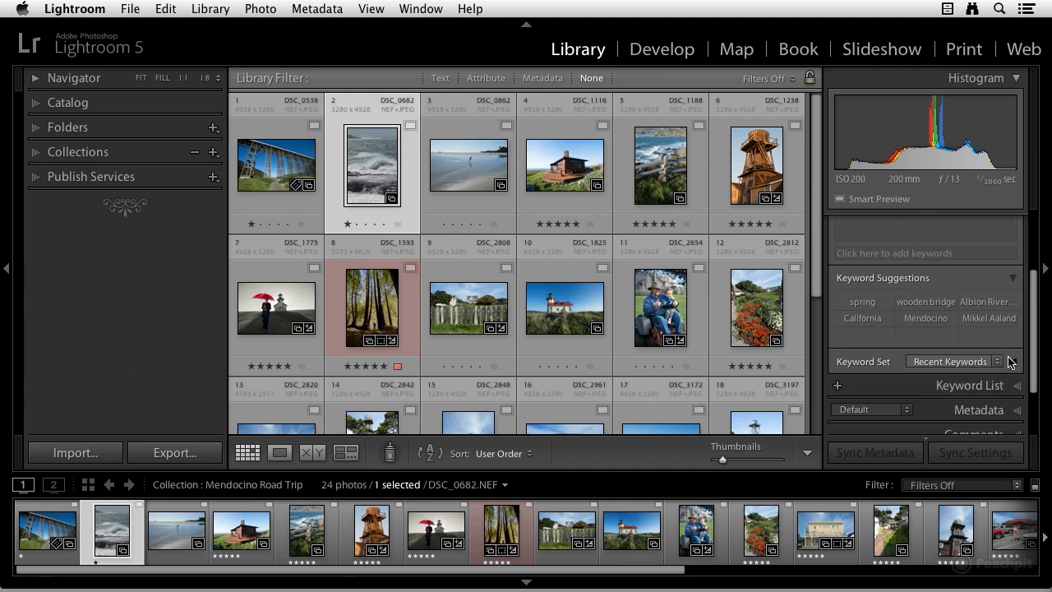
click(1015, 362)
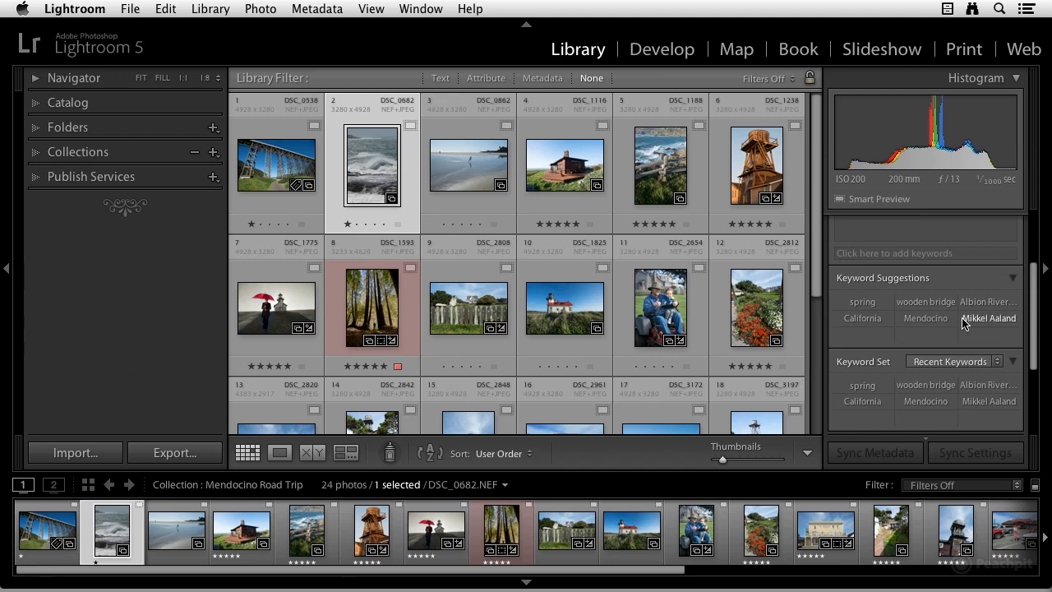
Step: Apply the suggested keywords Mendocino, the photographer's name, and California to the second photo
scroll(899, 272, up, 1)
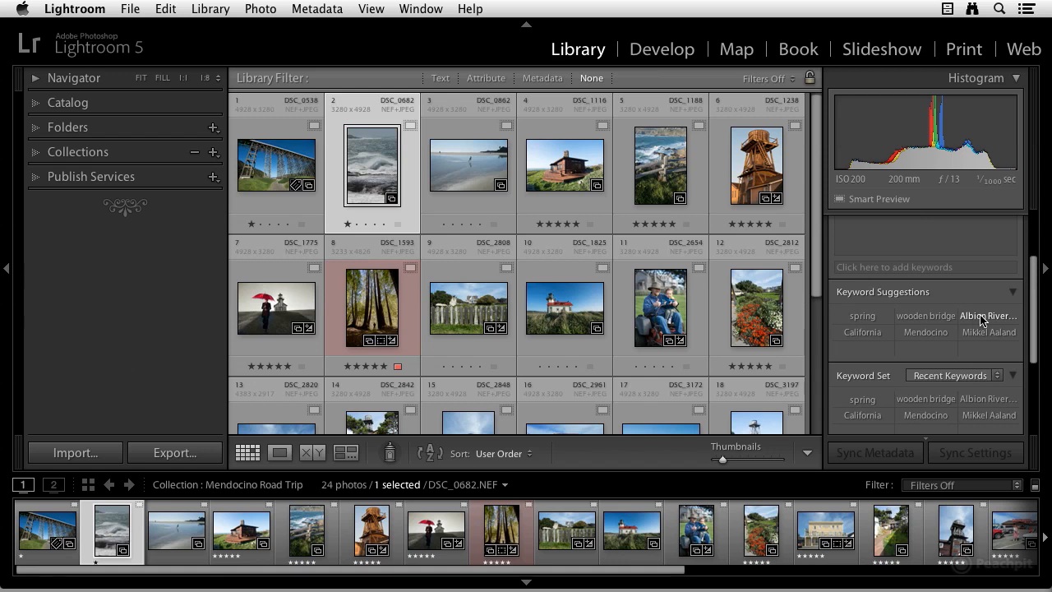
click(920, 333)
scroll(920, 334, up, 1)
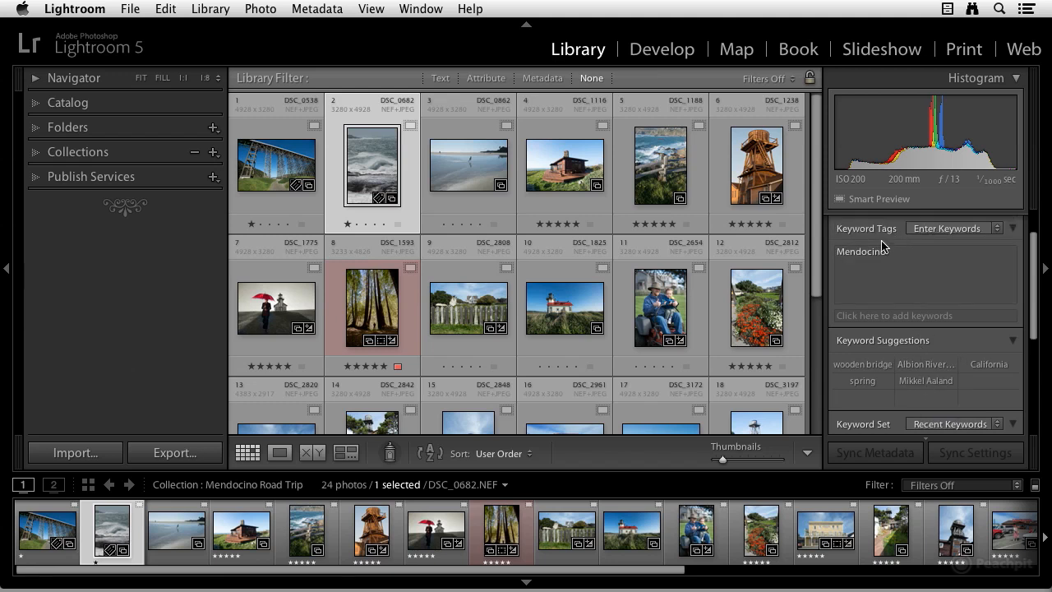
click(1017, 78)
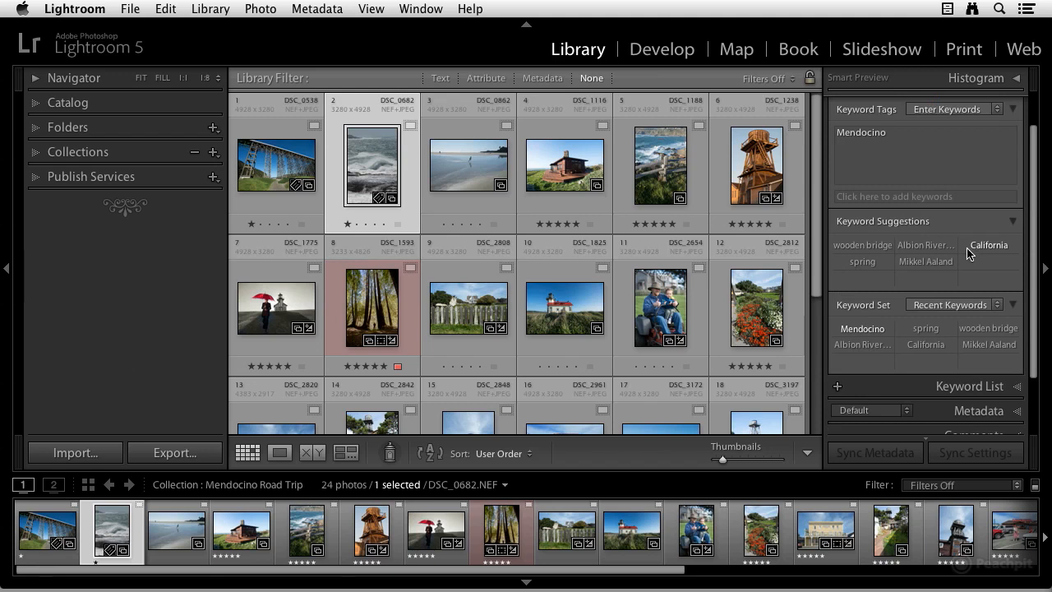
click(924, 262)
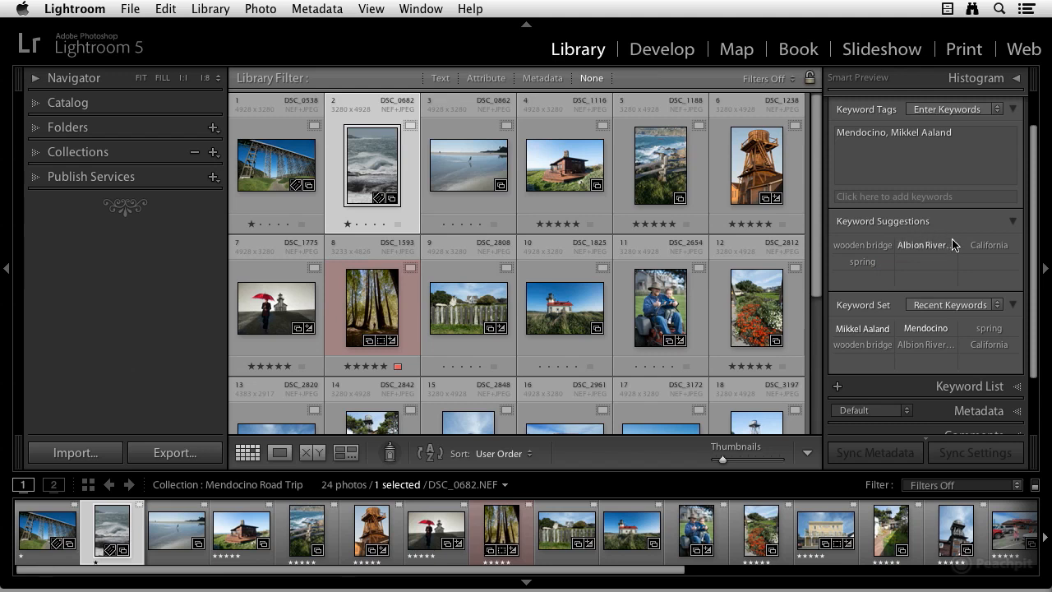
click(983, 245)
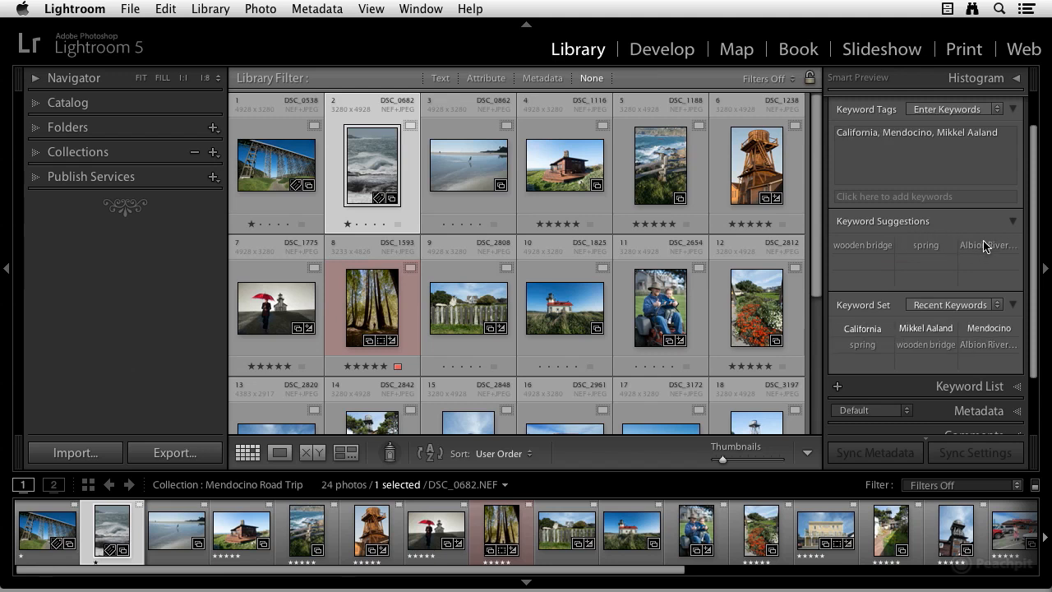
Step: Add the suggested keyword spring and a new keyword Pacific Ocean to the second photo
click(927, 246)
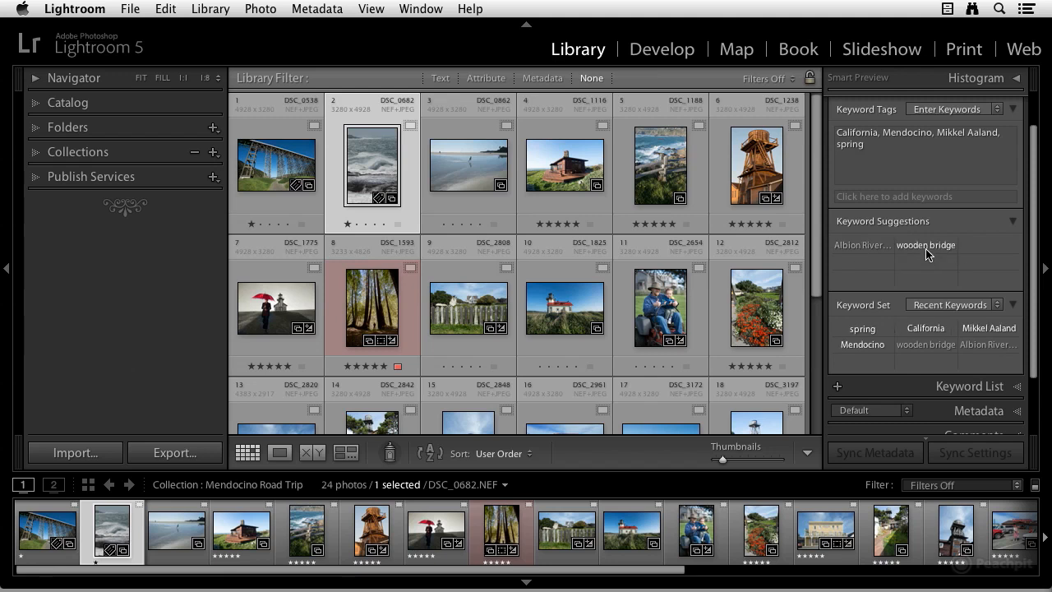
click(863, 203)
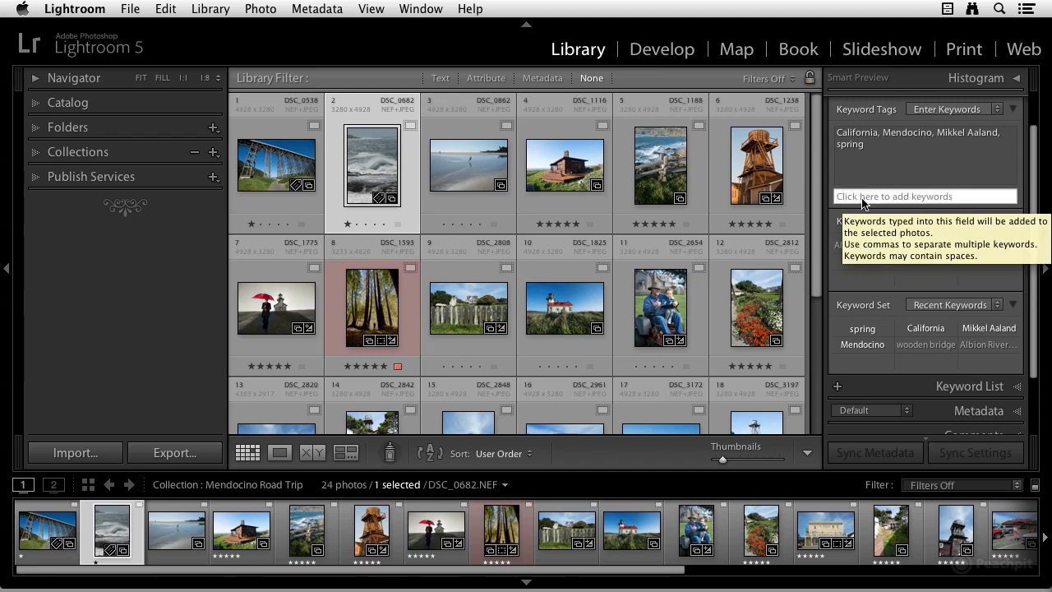
text(Pacific Ocean)
key(Return)
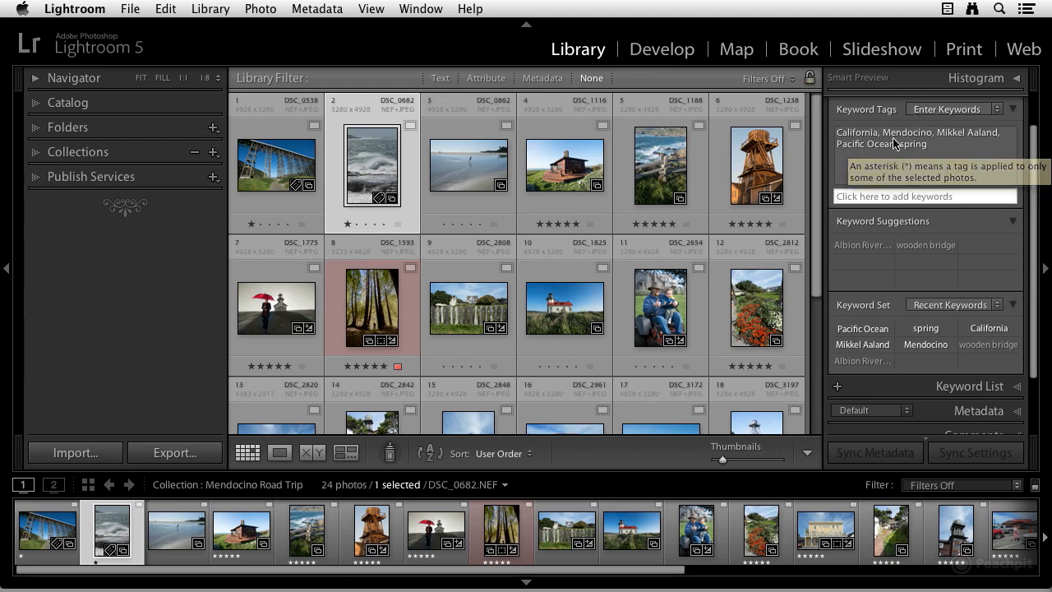
Step: Append the keyword crashing surf to the second photo's keyword tags
click(934, 145)
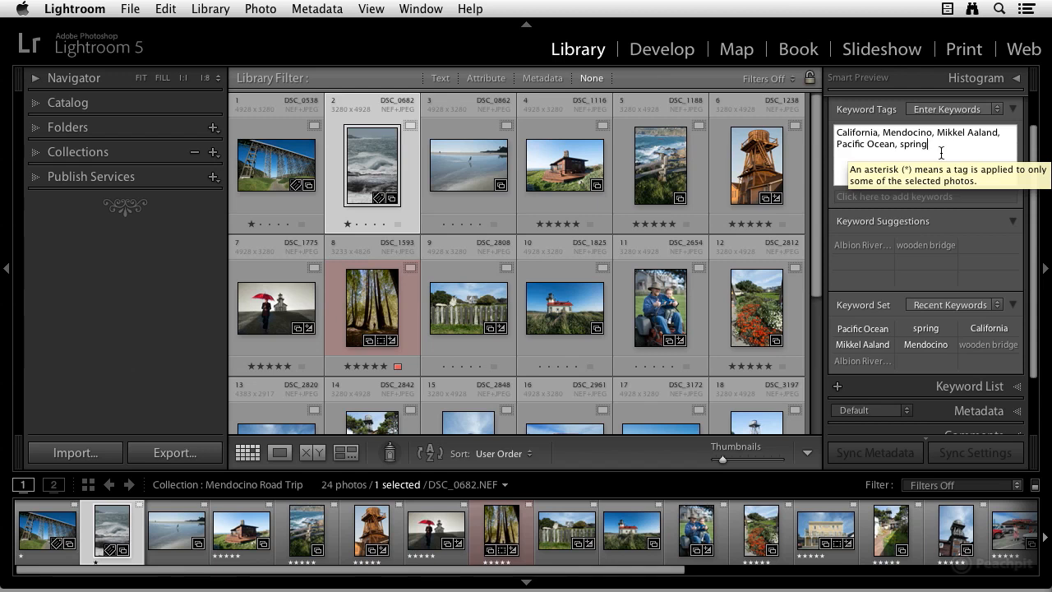
text(,)
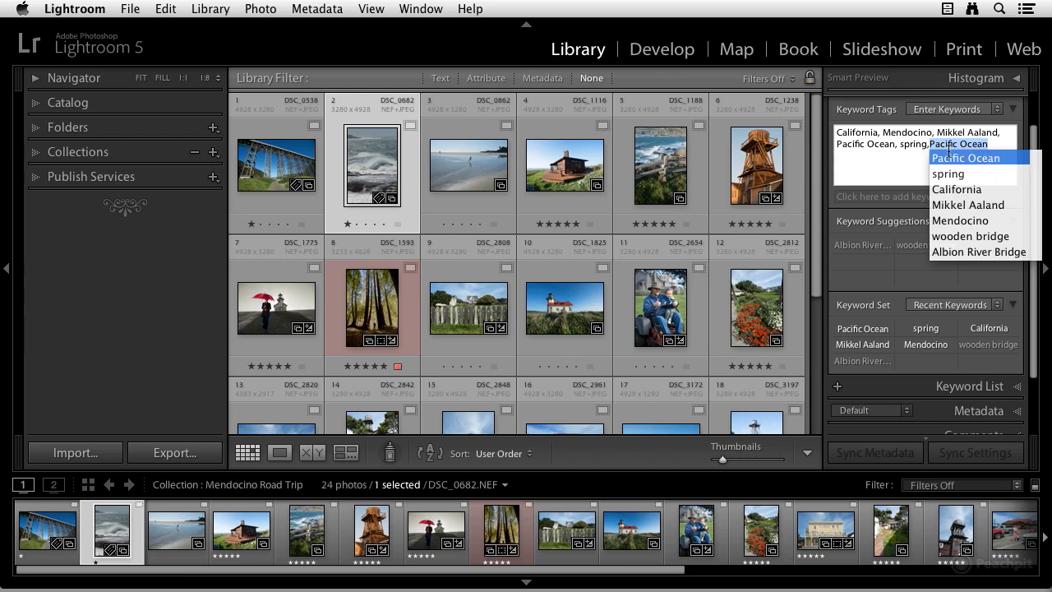
text(crashing sur)
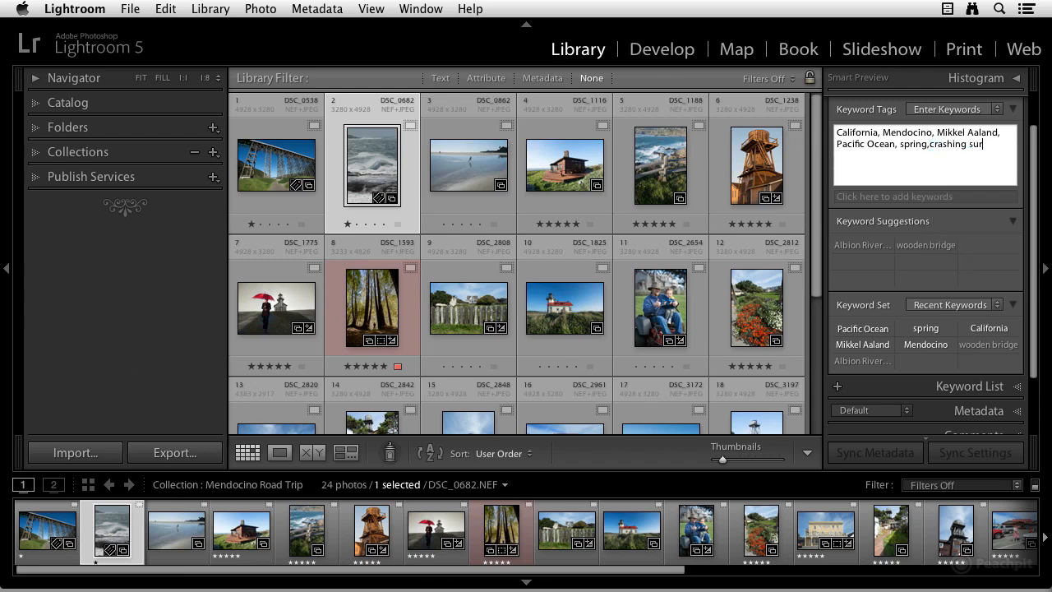
text(f,Pacific Ocean)
click(978, 196)
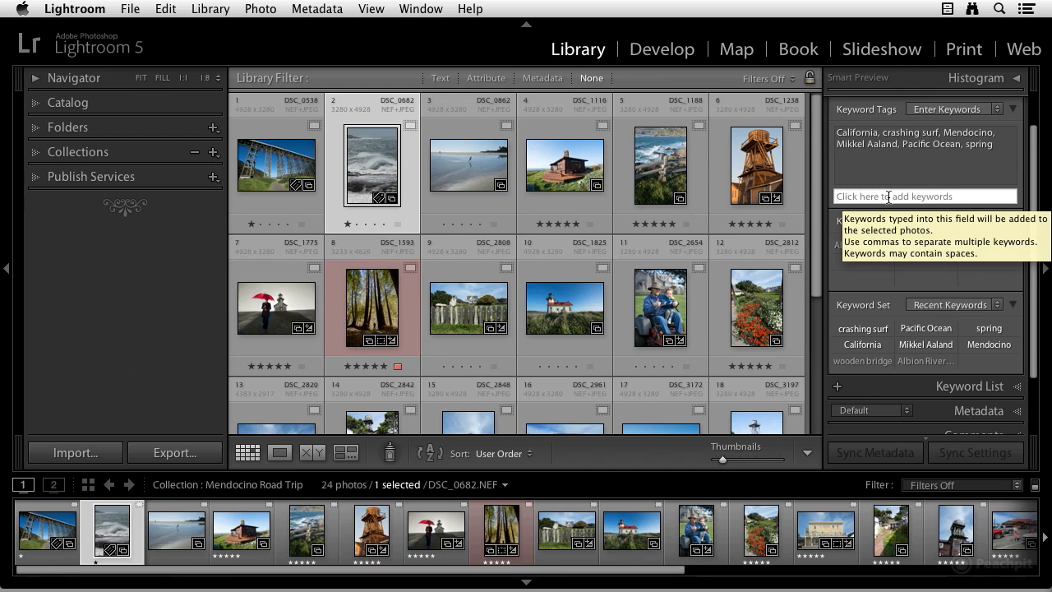
Step: Select the third photo and apply the suggested keywords California, Pacific Ocean, Mendocino, the photographer's name and spring
click(485, 164)
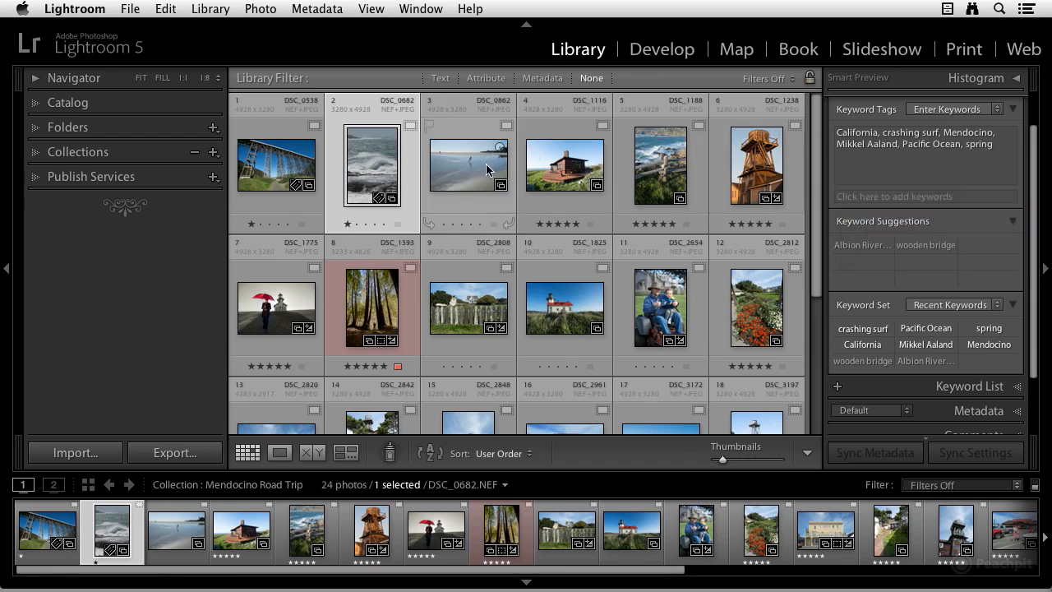
click(487, 170)
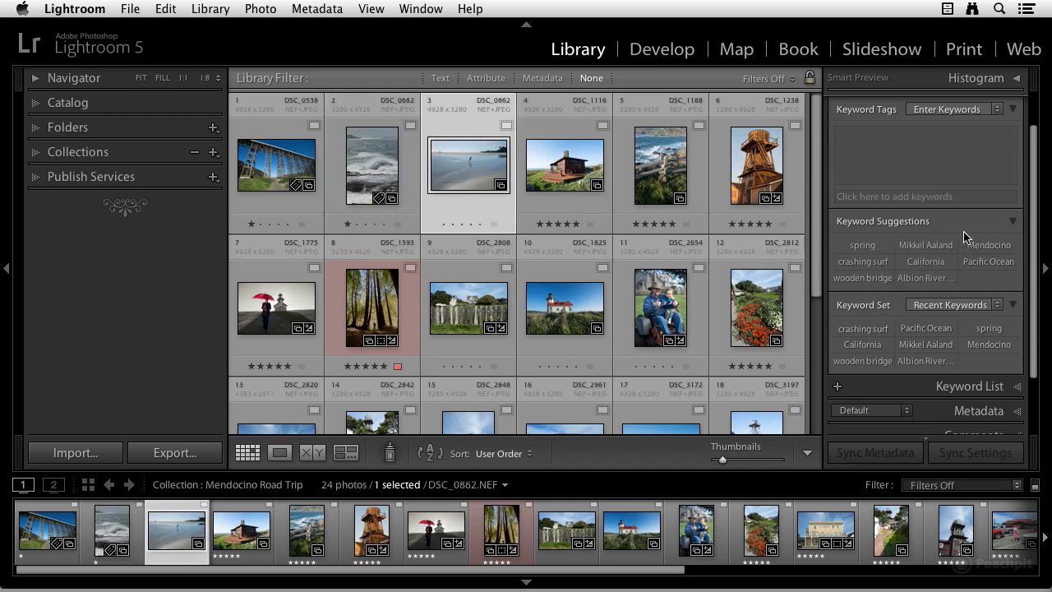
click(931, 263)
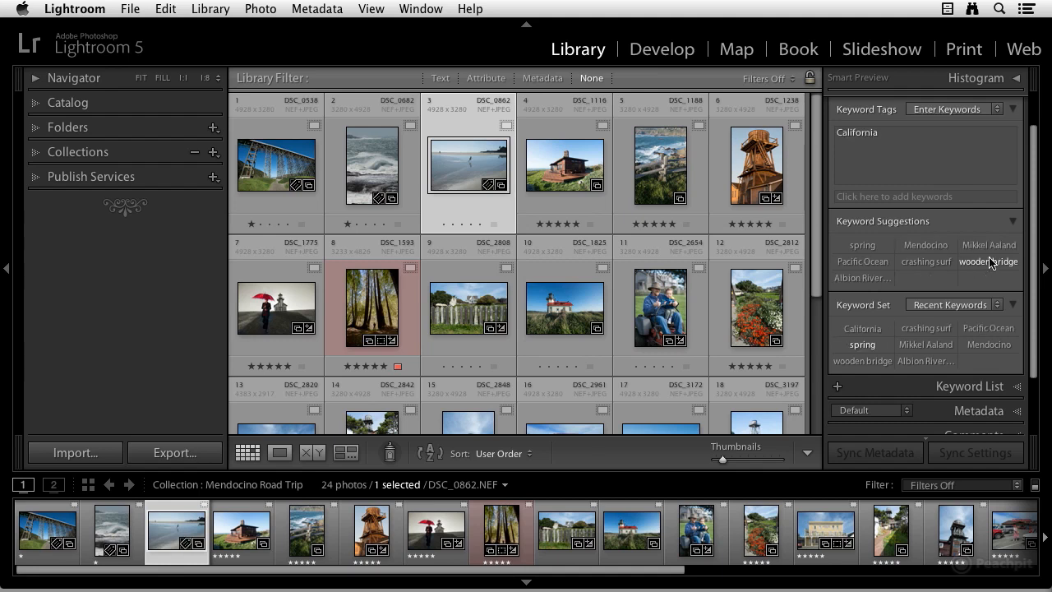
click(863, 263)
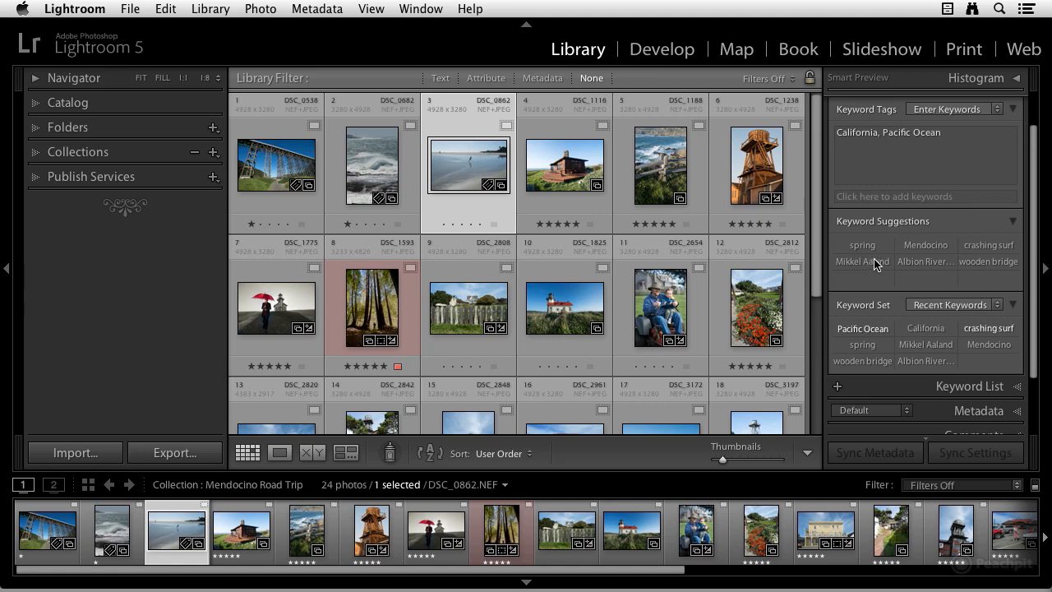
click(924, 247)
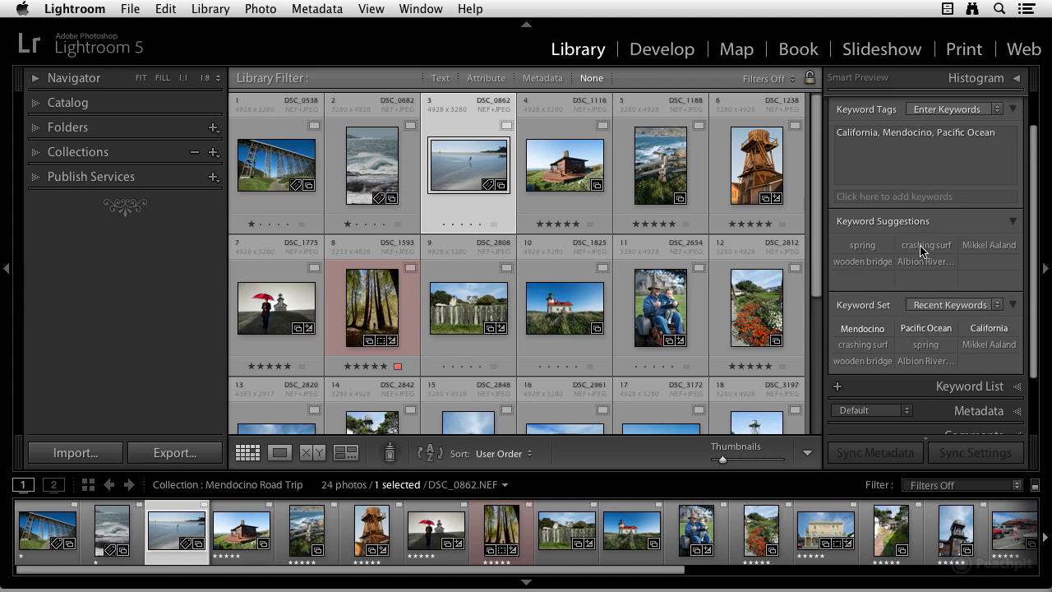
click(986, 247)
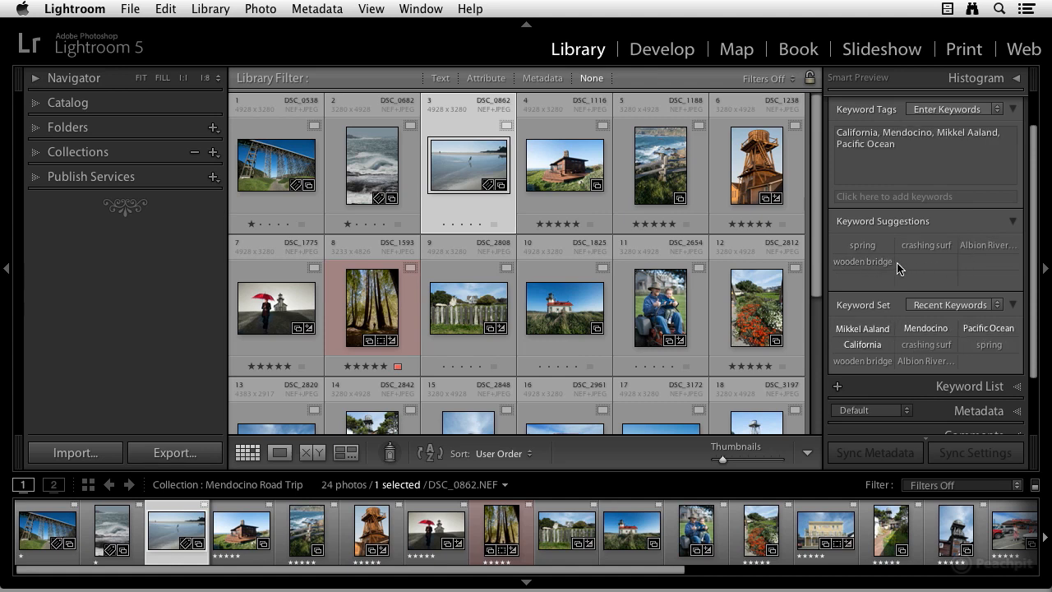
click(871, 250)
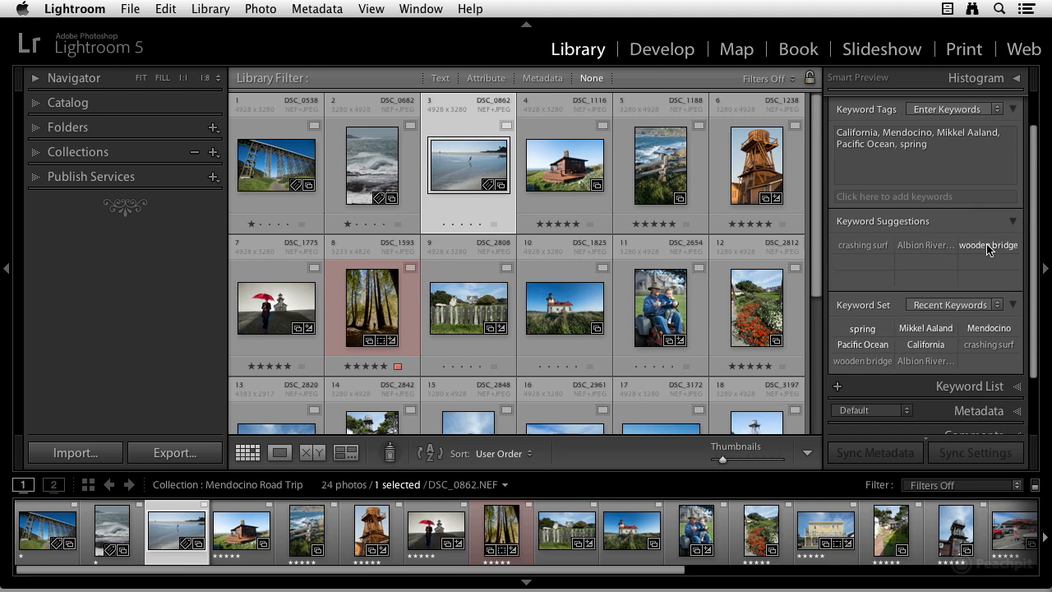
Step: Add the keyword boy running to the third photo
click(856, 202)
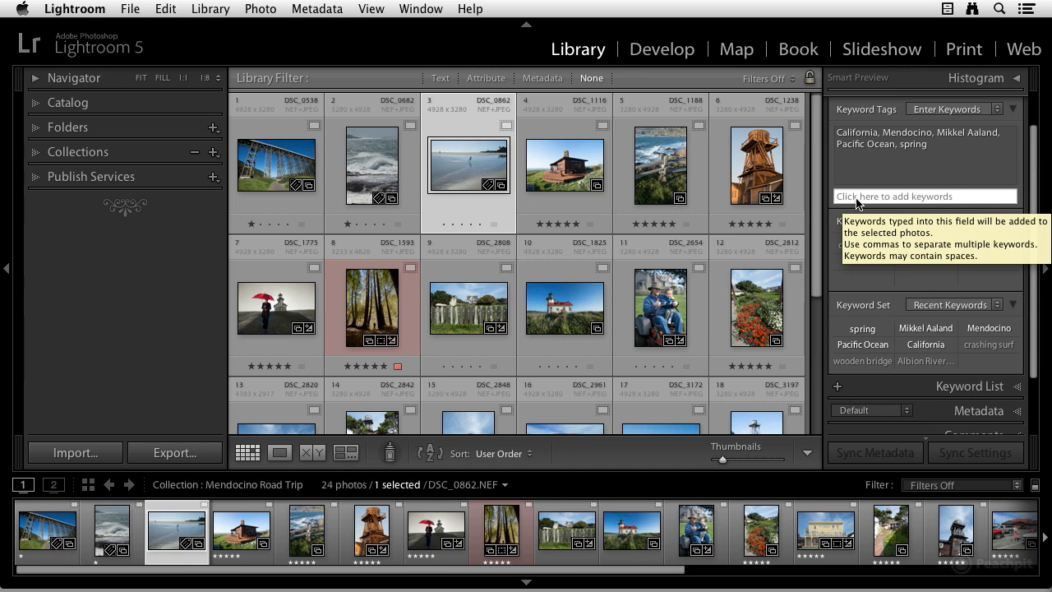
text(boy running)
key(Return)
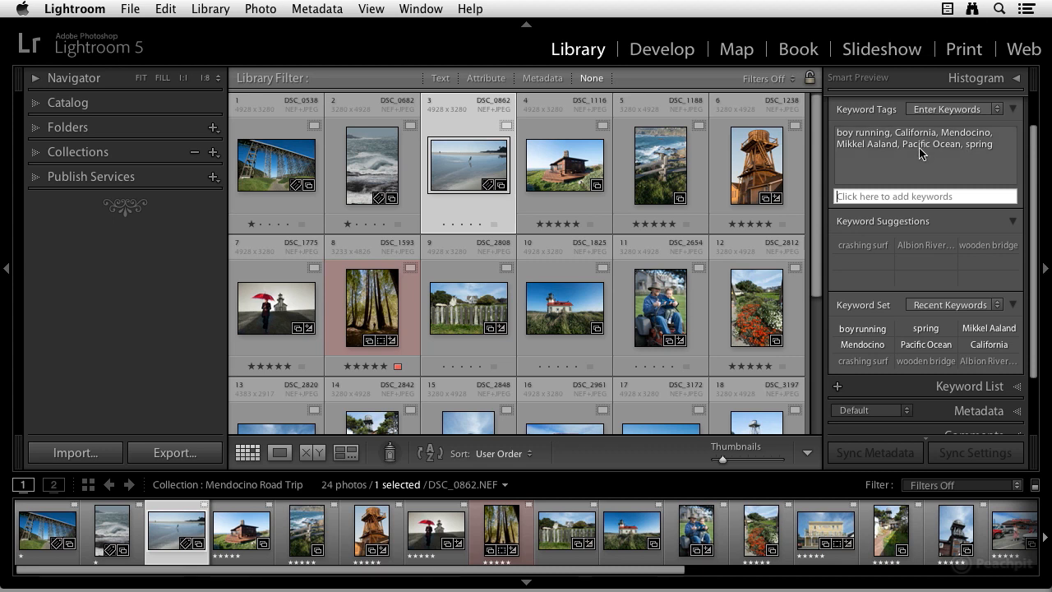
click(925, 195)
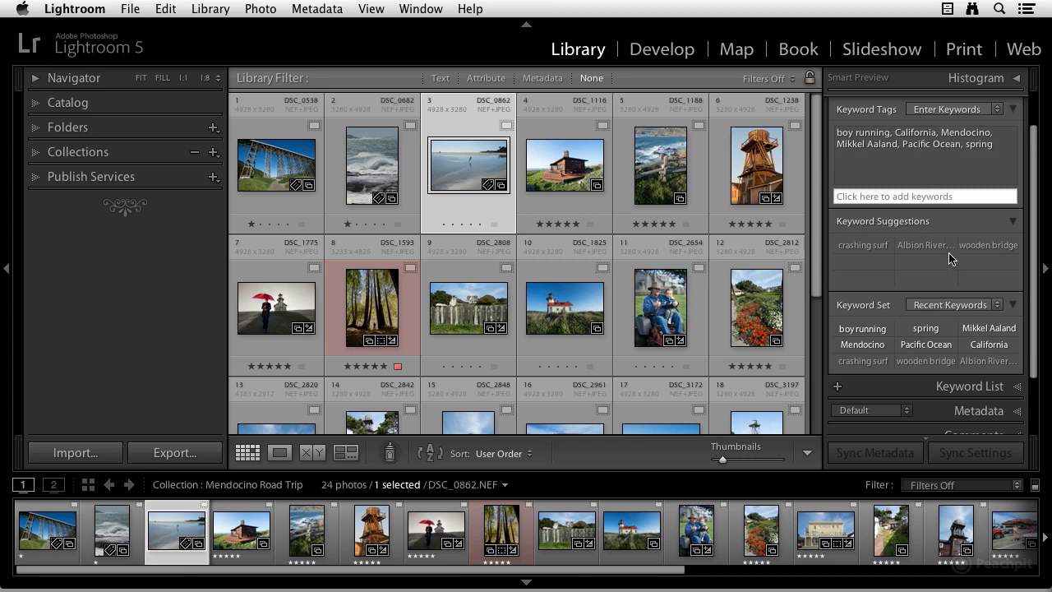
Step: Switch the Keyword Set through the Outdoor Photography, Portrait Photography and Wedding Photography presets
scroll(951, 258, up, 1)
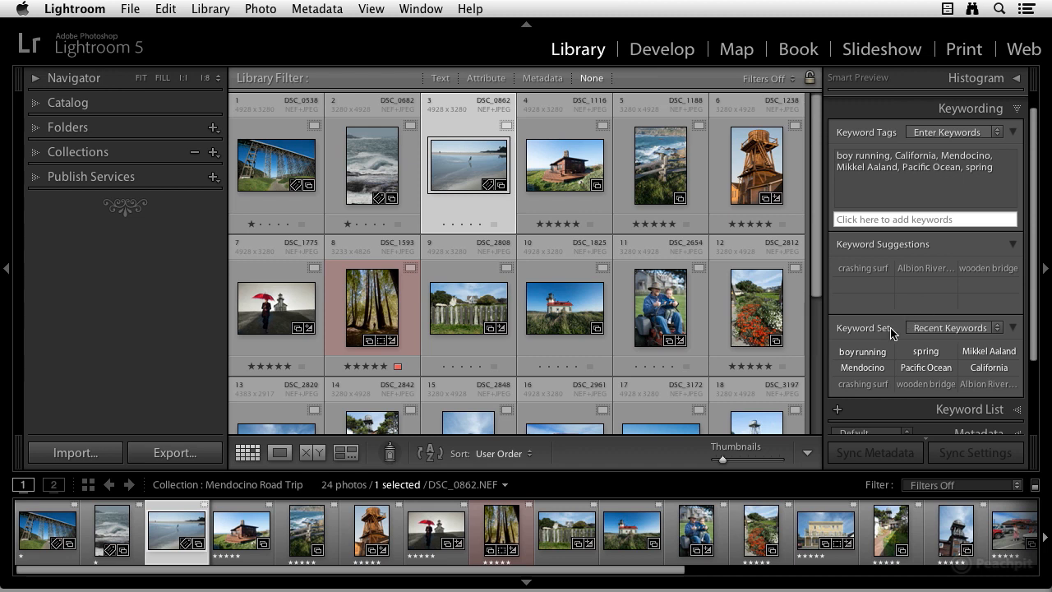
scroll(932, 331, down, 1)
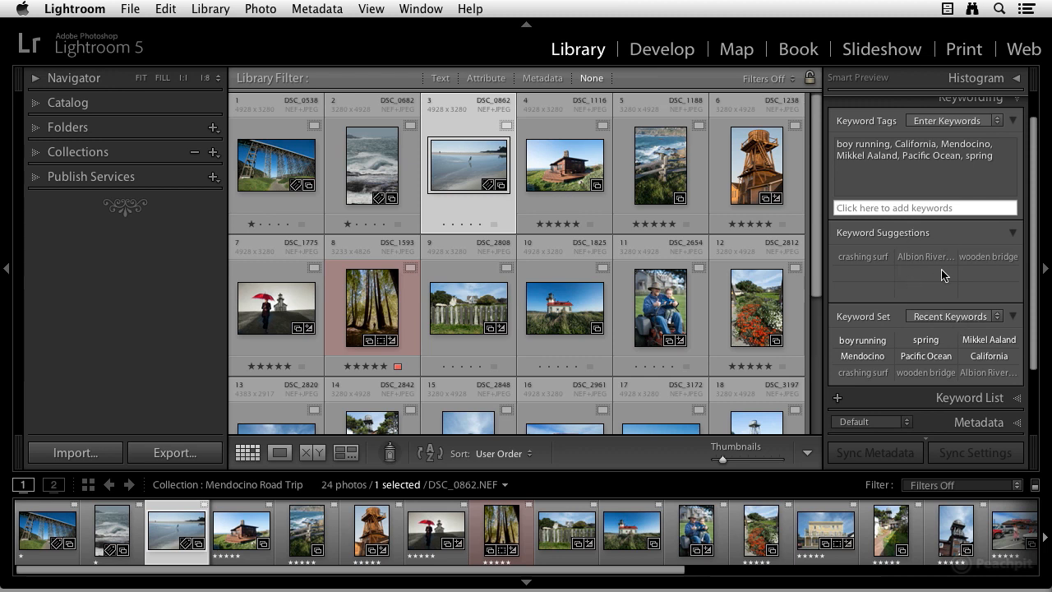
click(955, 322)
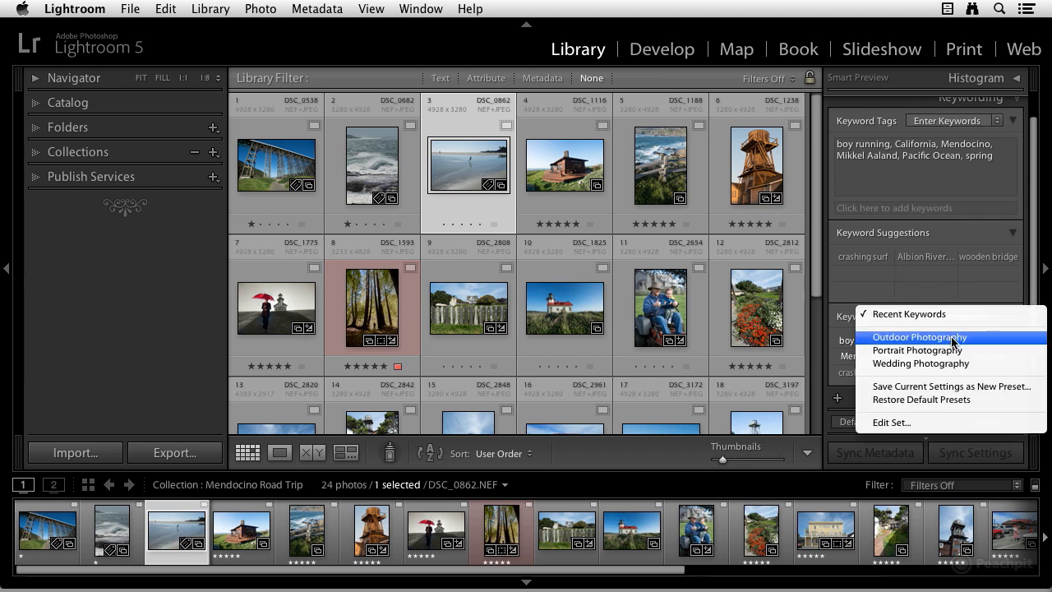
click(956, 342)
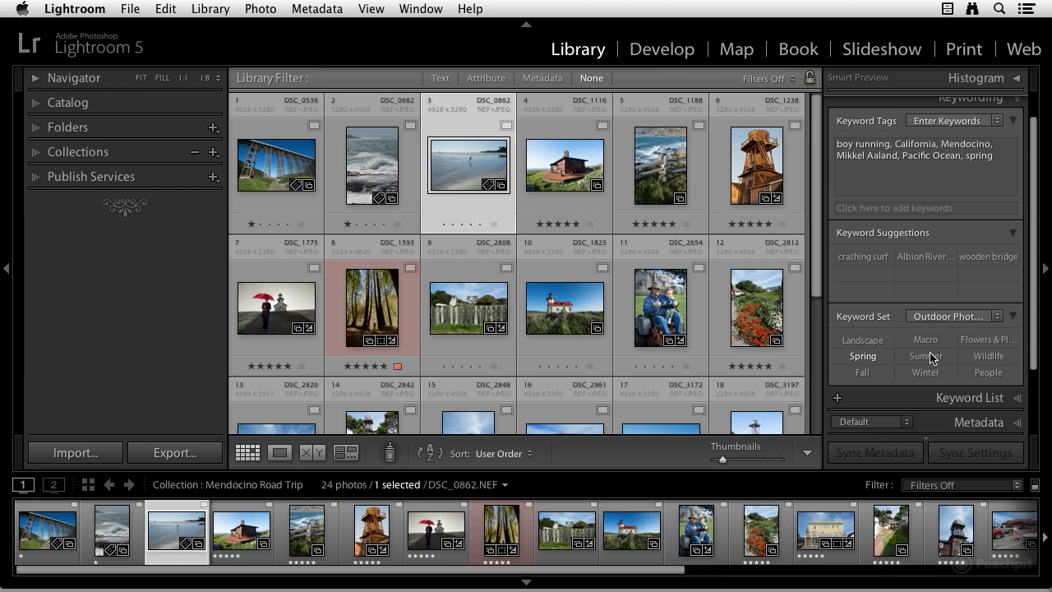
click(964, 315)
click(959, 327)
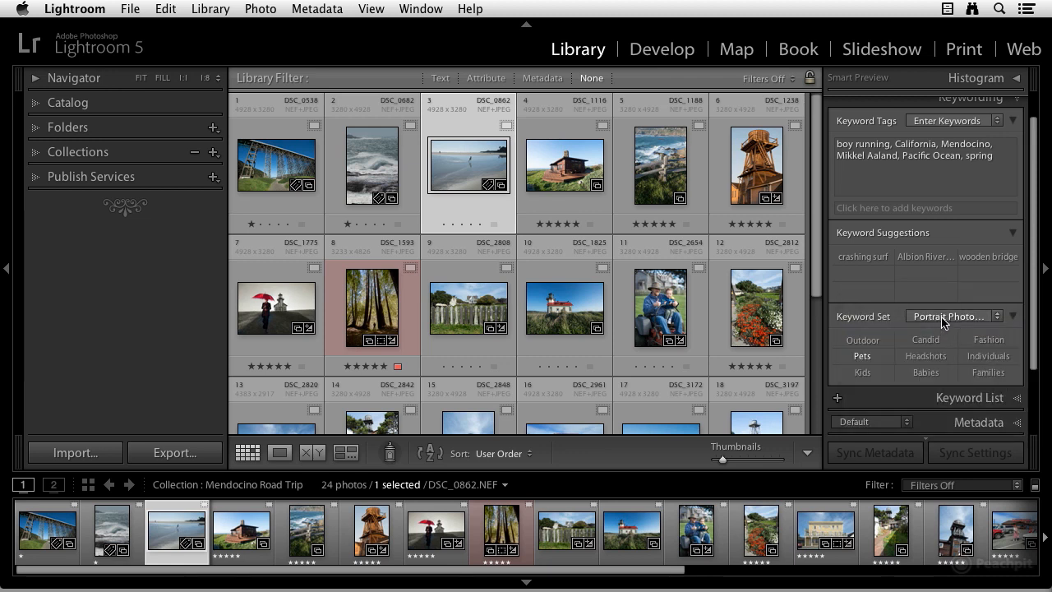
click(947, 319)
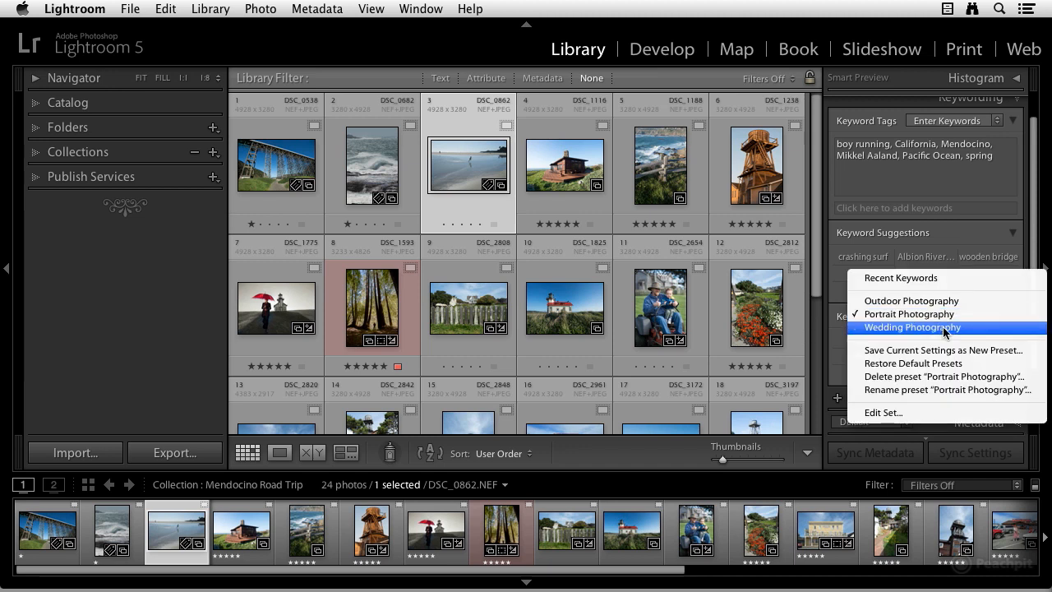
click(945, 327)
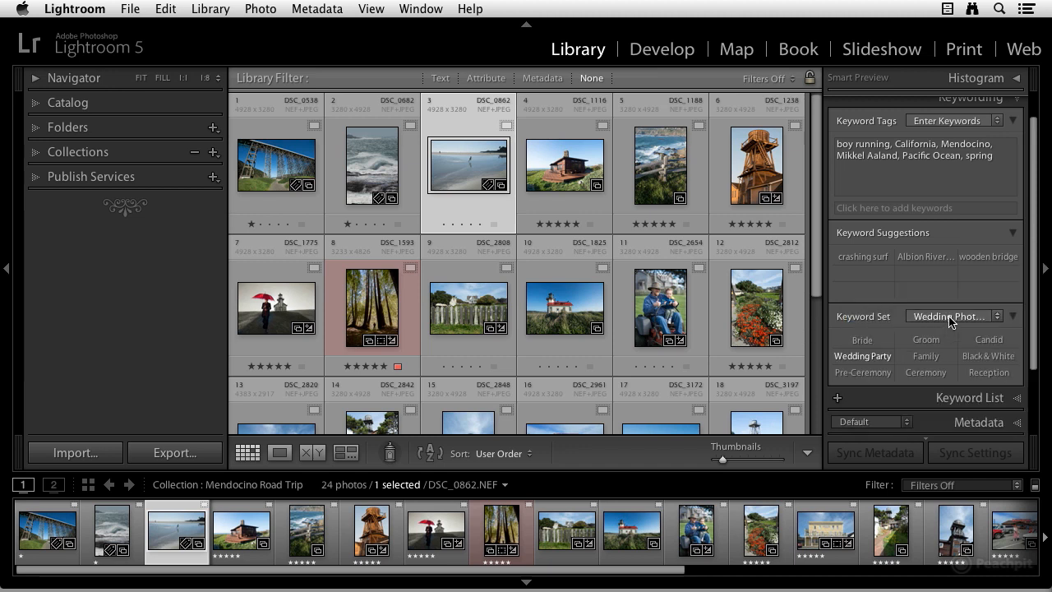
Step: Open the Edit Keyword Set dialog for the Wedding Photography set, review its preset list, and cancel
click(948, 318)
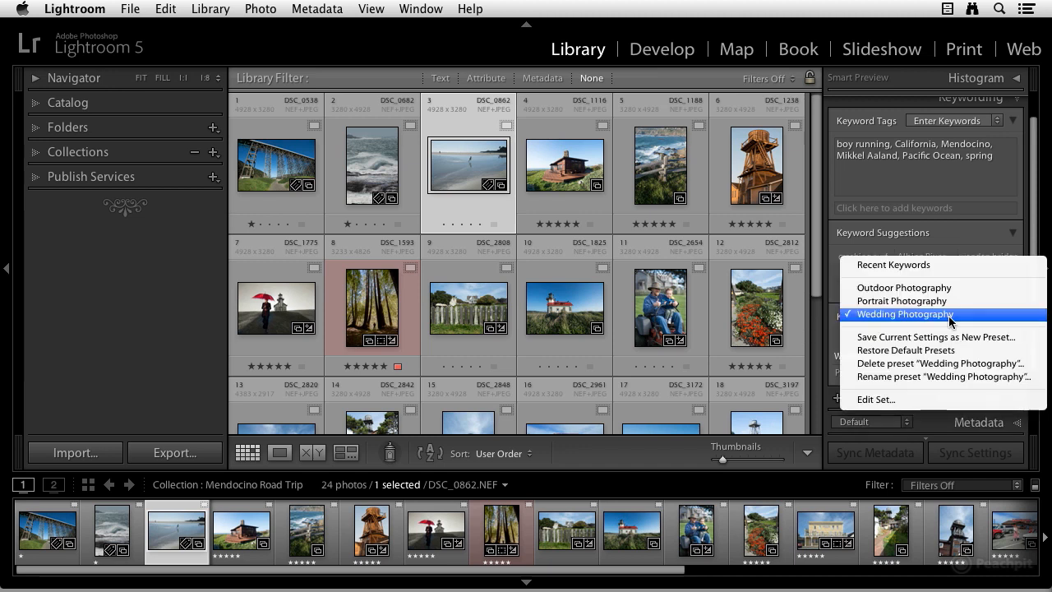
click(932, 402)
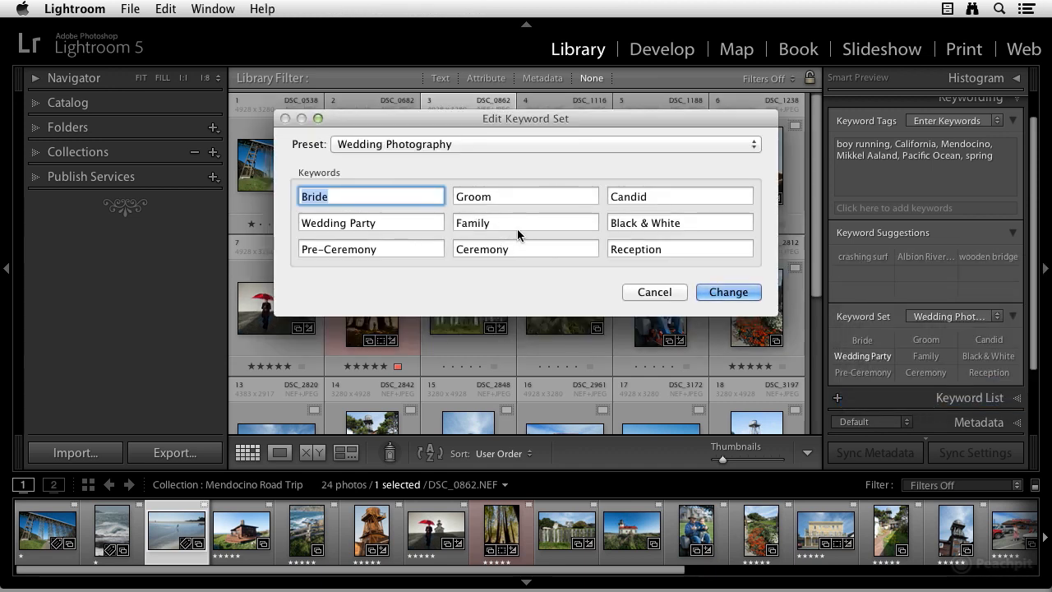
click(517, 144)
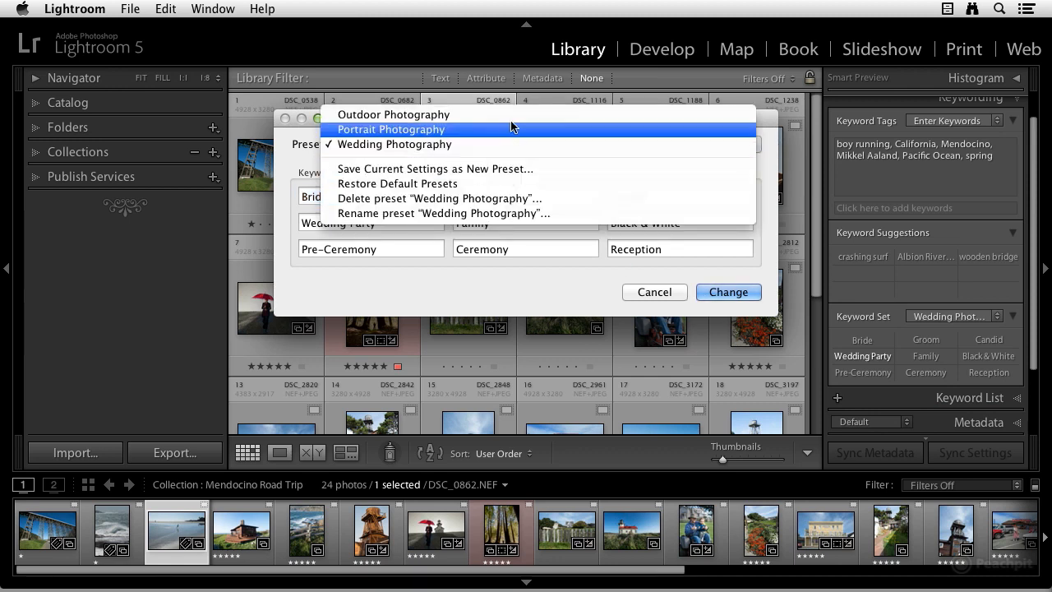
click(718, 174)
click(657, 293)
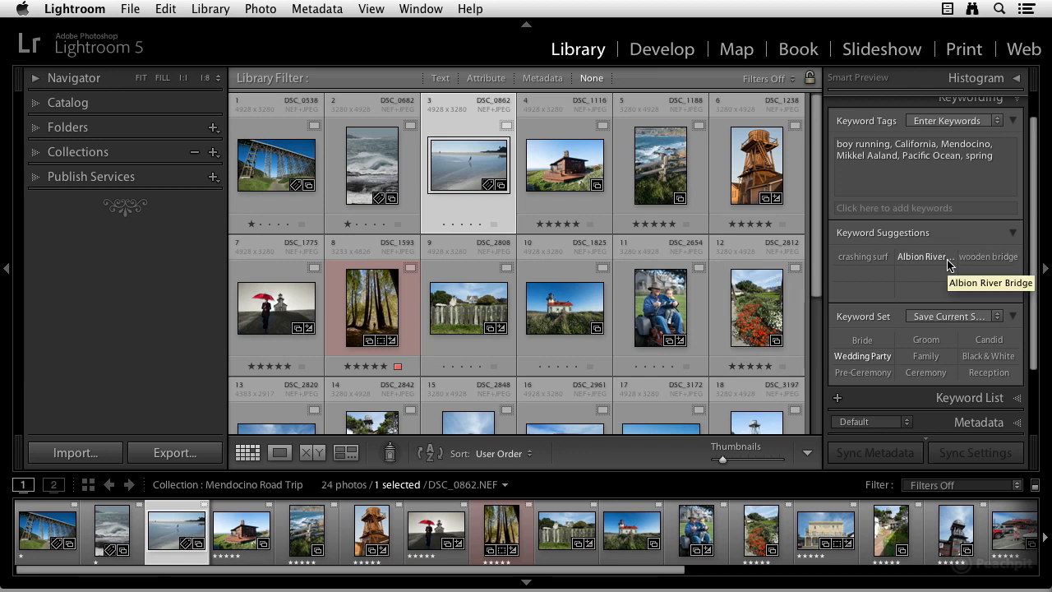
Step: Expand the Keyword List and filter the library to show the photos tagged California
scroll(945, 296, down, 2)
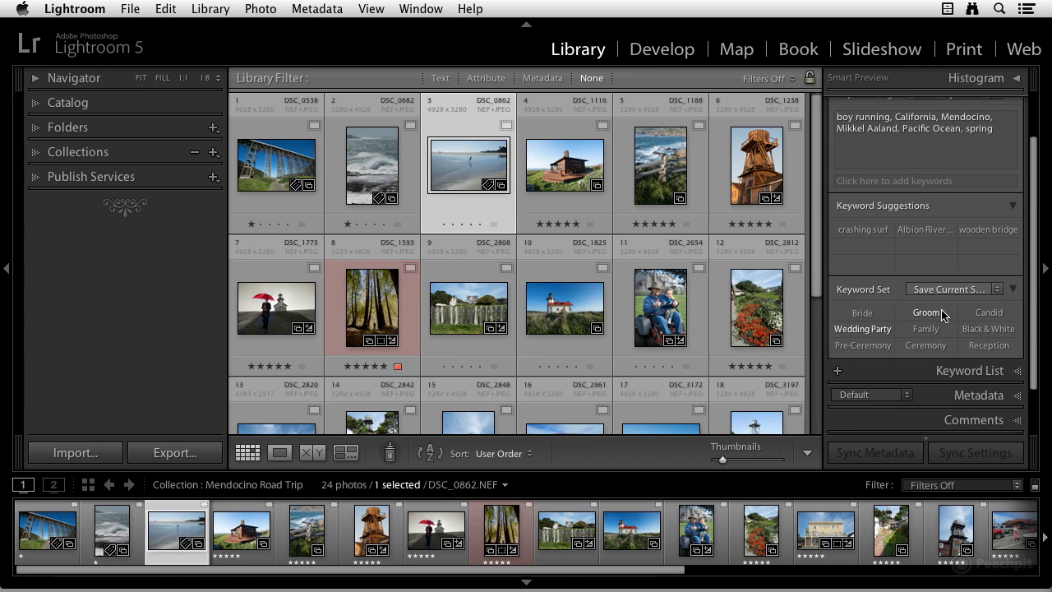
scroll(944, 314, down, 1)
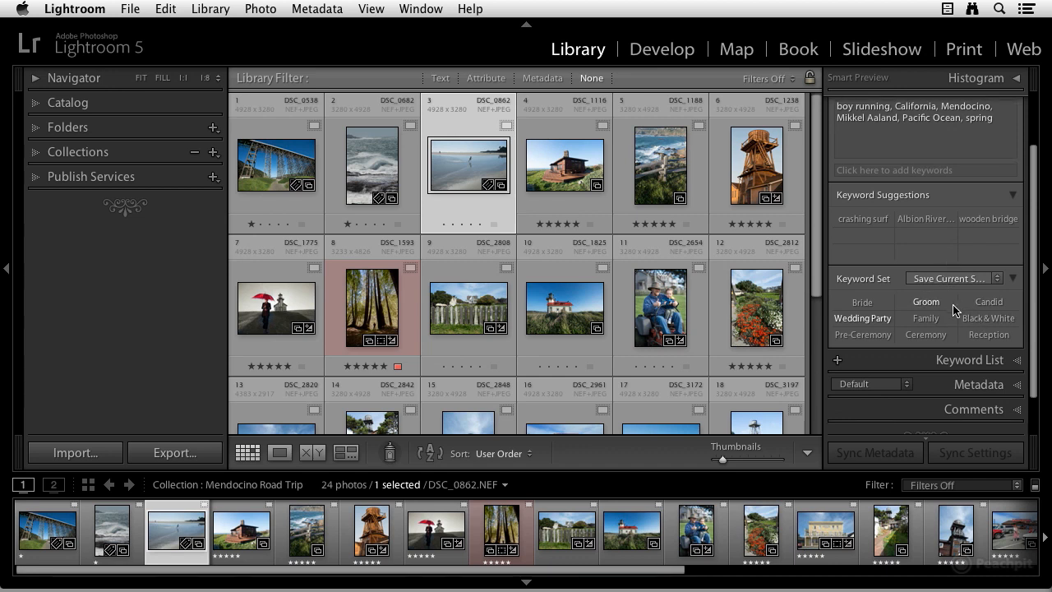
scroll(953, 309, down, 3)
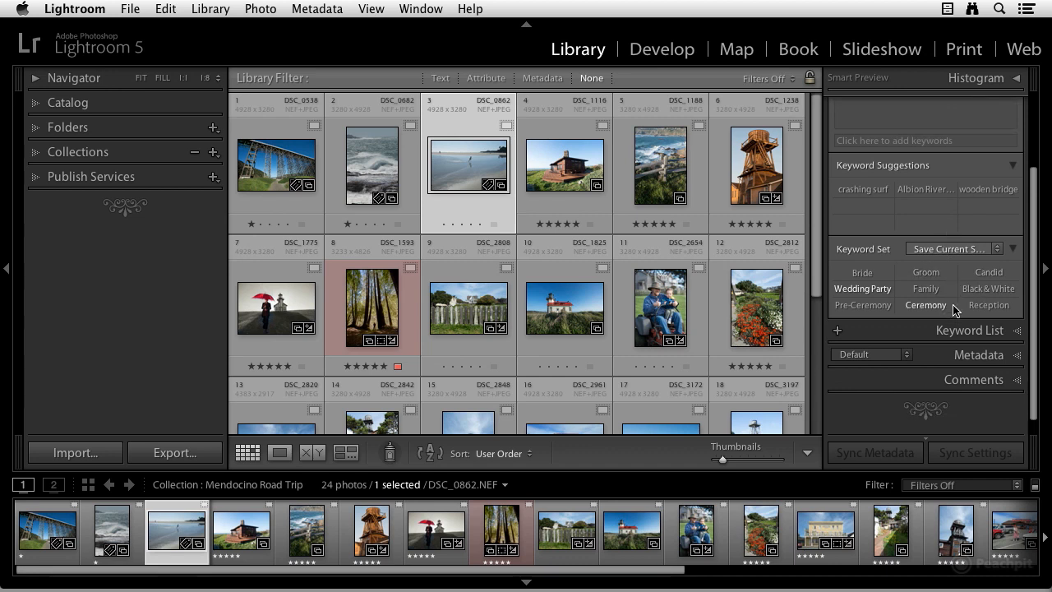
click(1019, 328)
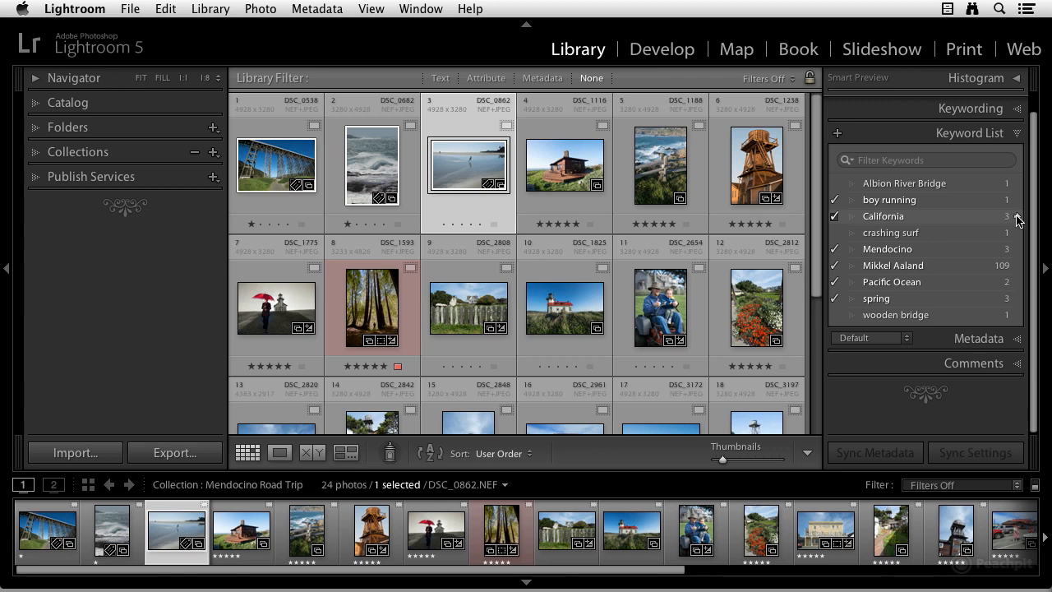
click(1018, 218)
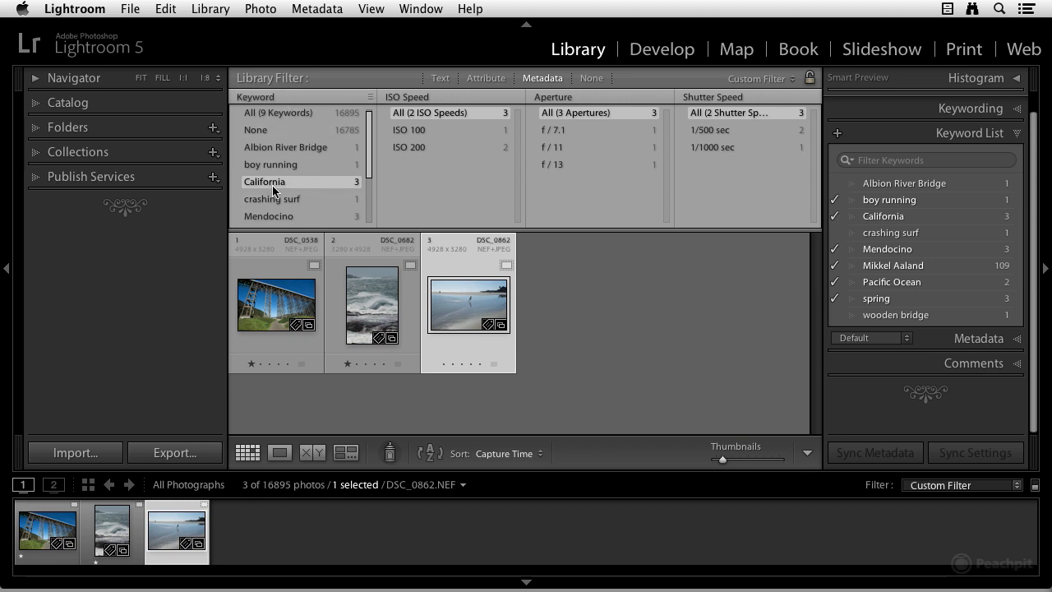
scroll(293, 167, down, 3)
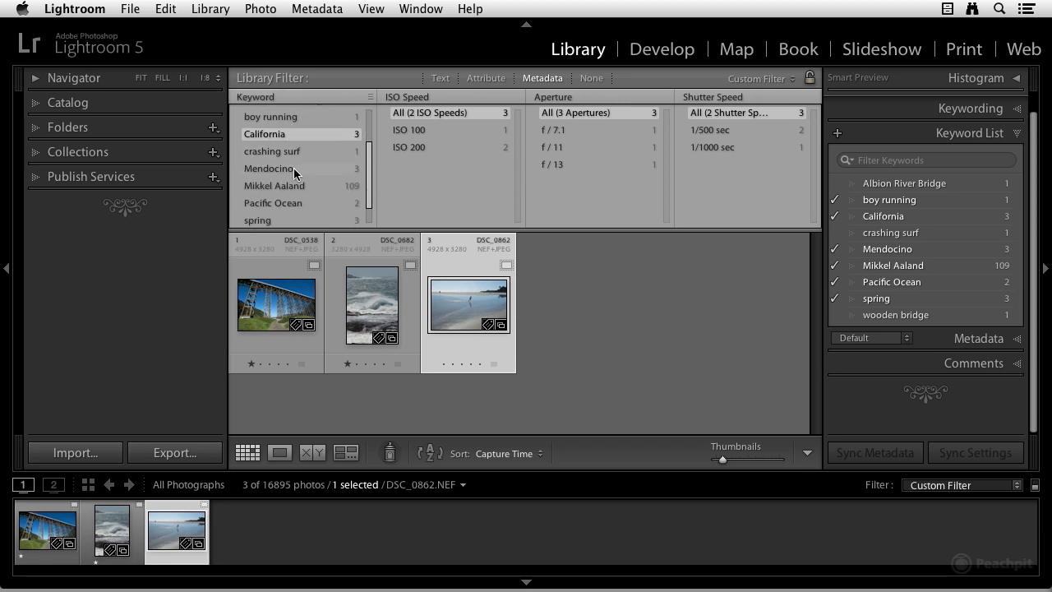
scroll(294, 167, up, 3)
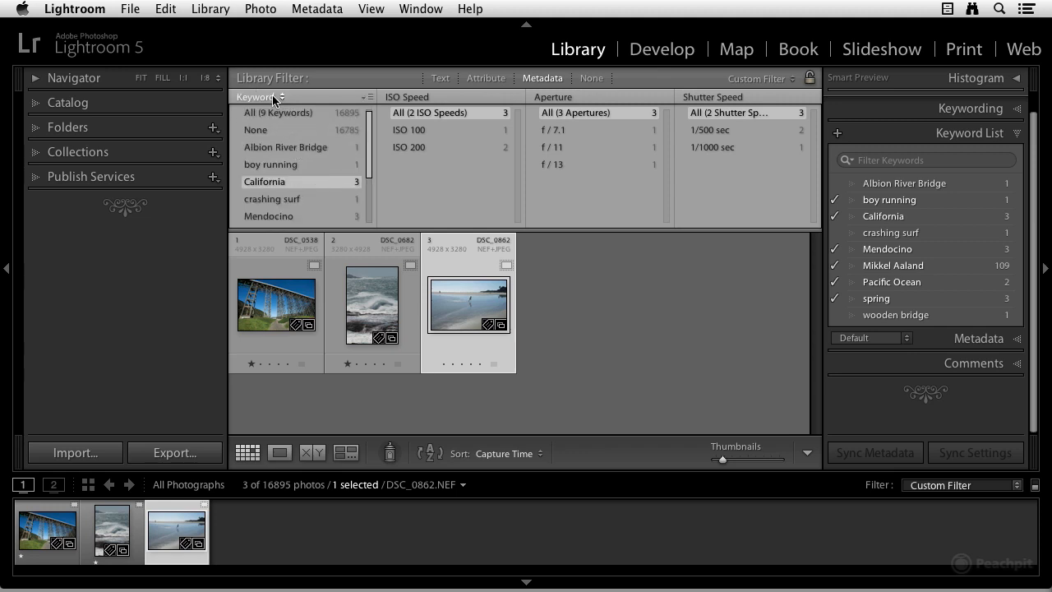
Step: Turn off the library filter and open the Mendocino Road Trip collection
click(591, 78)
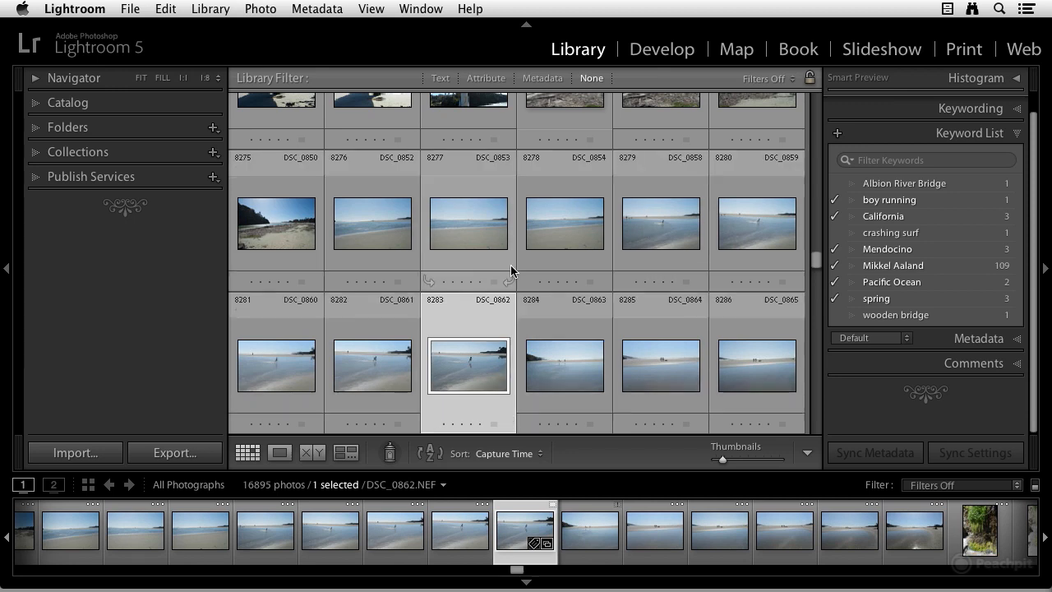
click(36, 154)
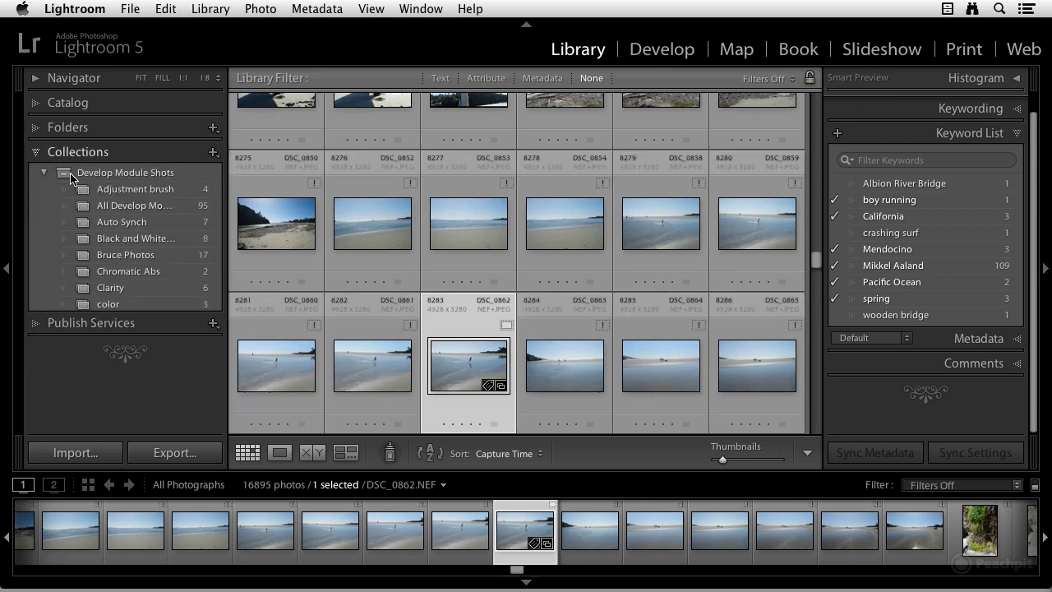
scroll(124, 280, down, 5)
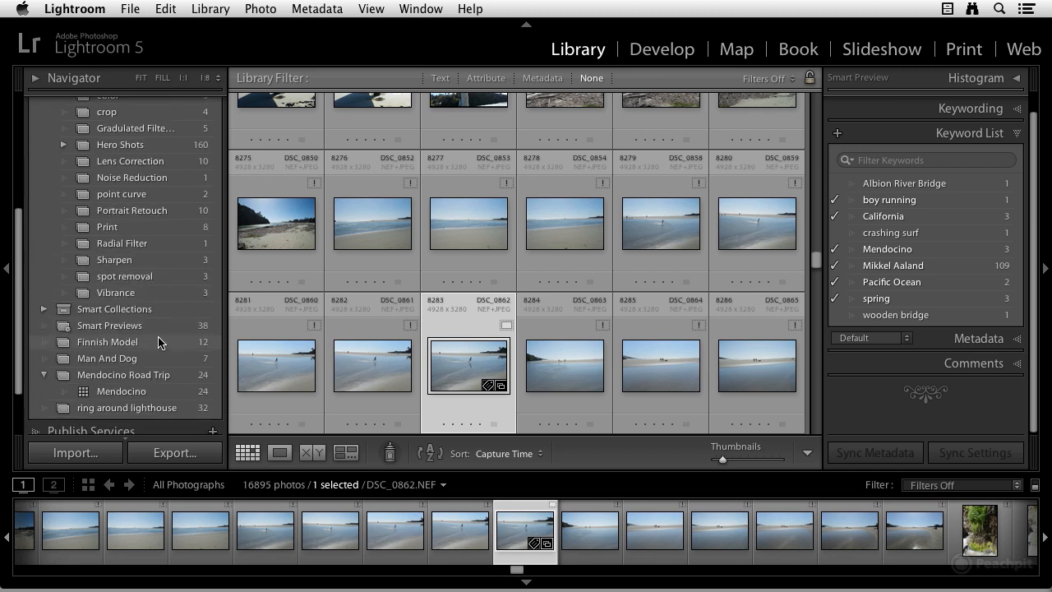
click(150, 376)
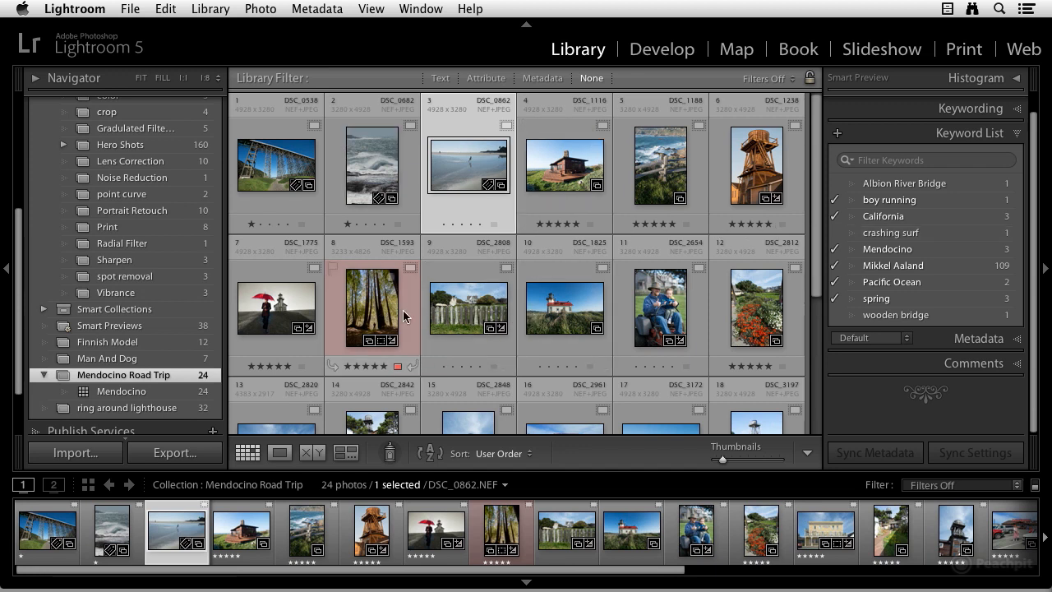
Step: Activate the Painter tool and set it to paint Rating
click(664, 195)
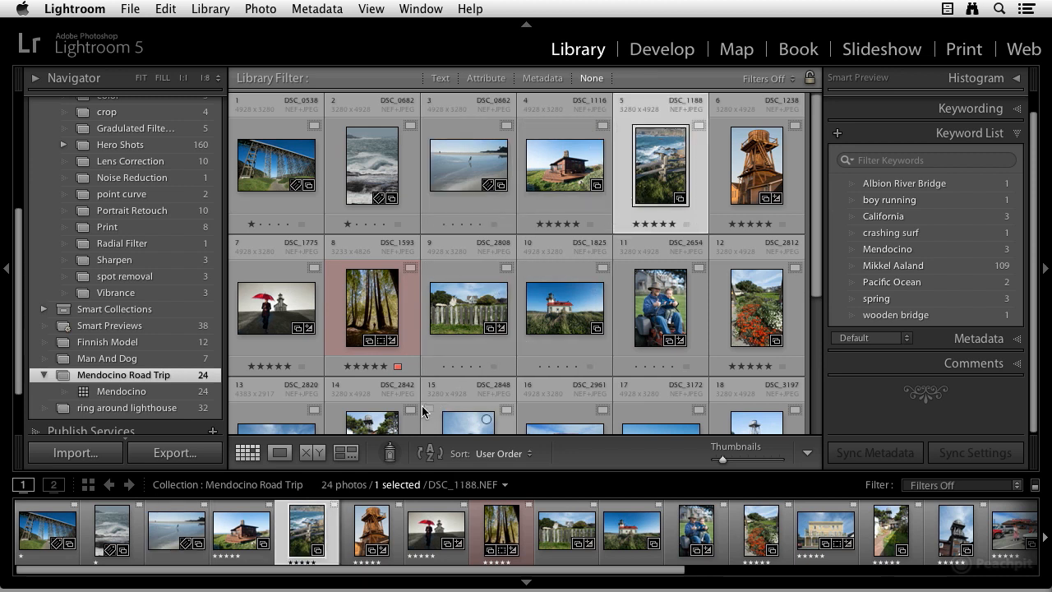
click(392, 457)
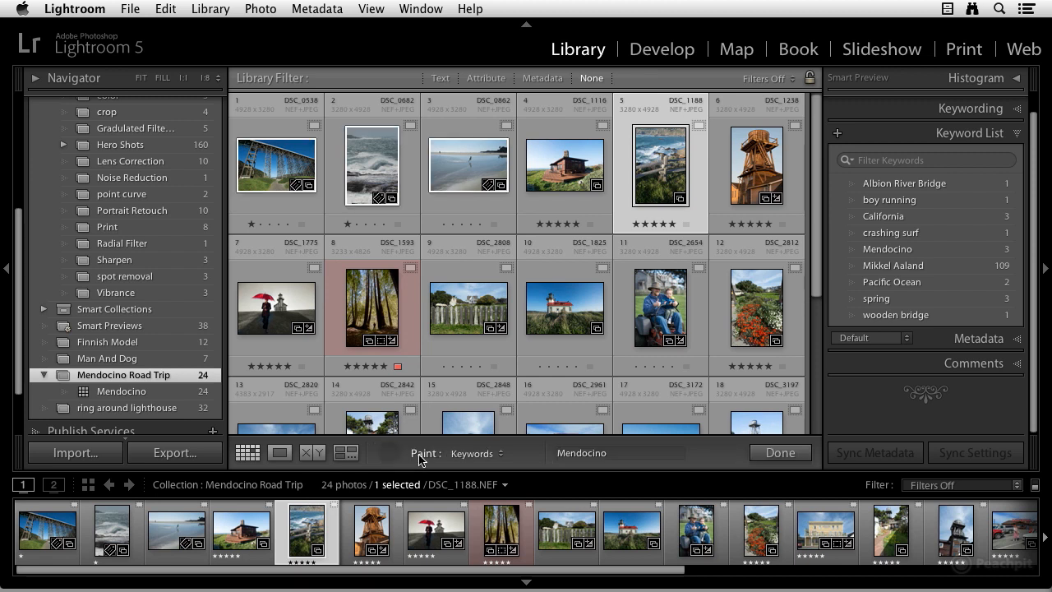
click(486, 455)
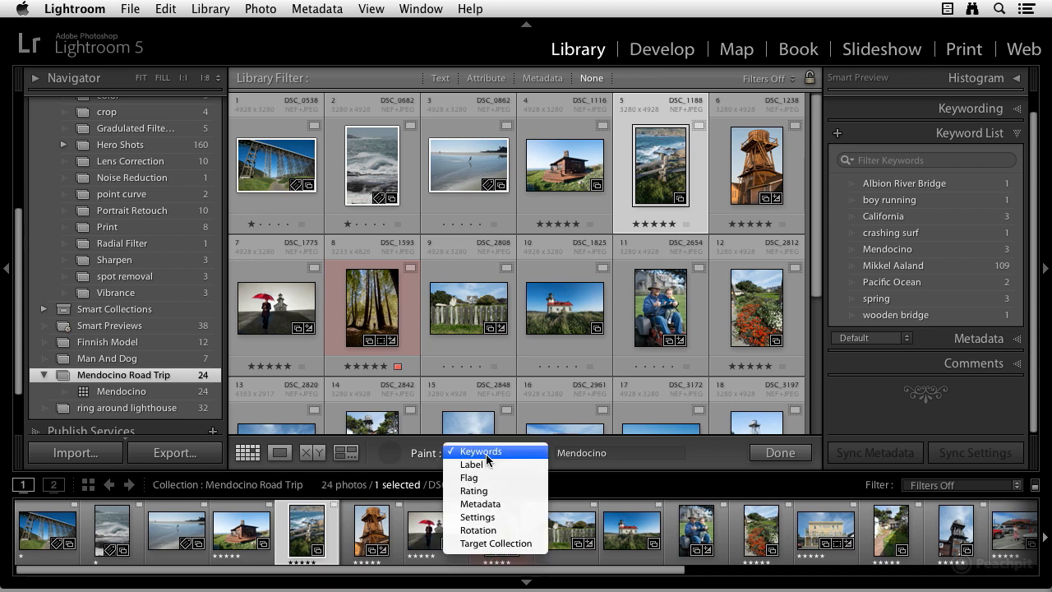
click(481, 497)
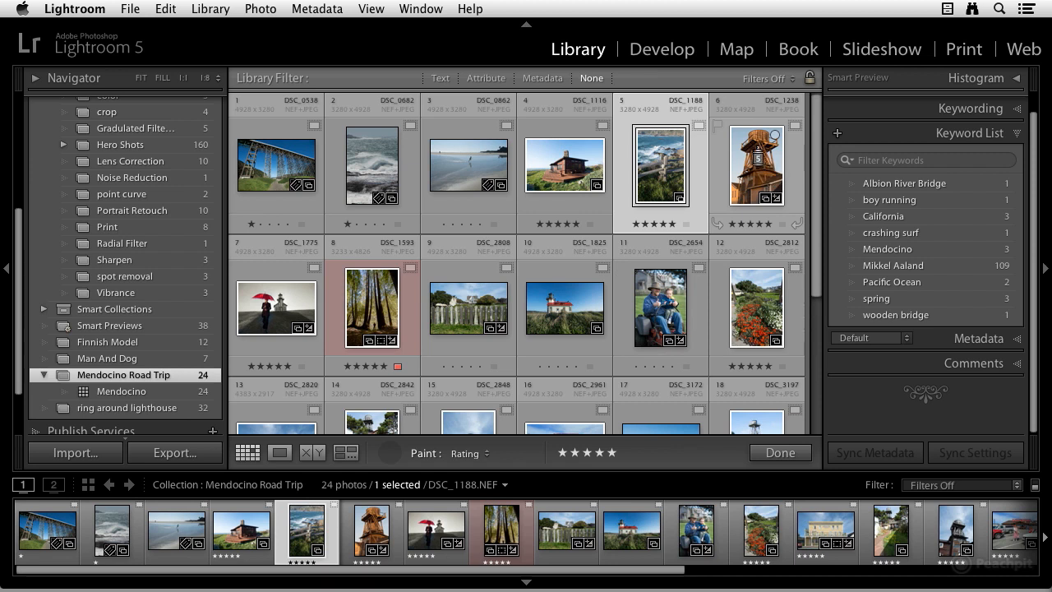
Step: Paint a five-star rating onto the sixth, ninth, tenth and eleventh photos
click(775, 135)
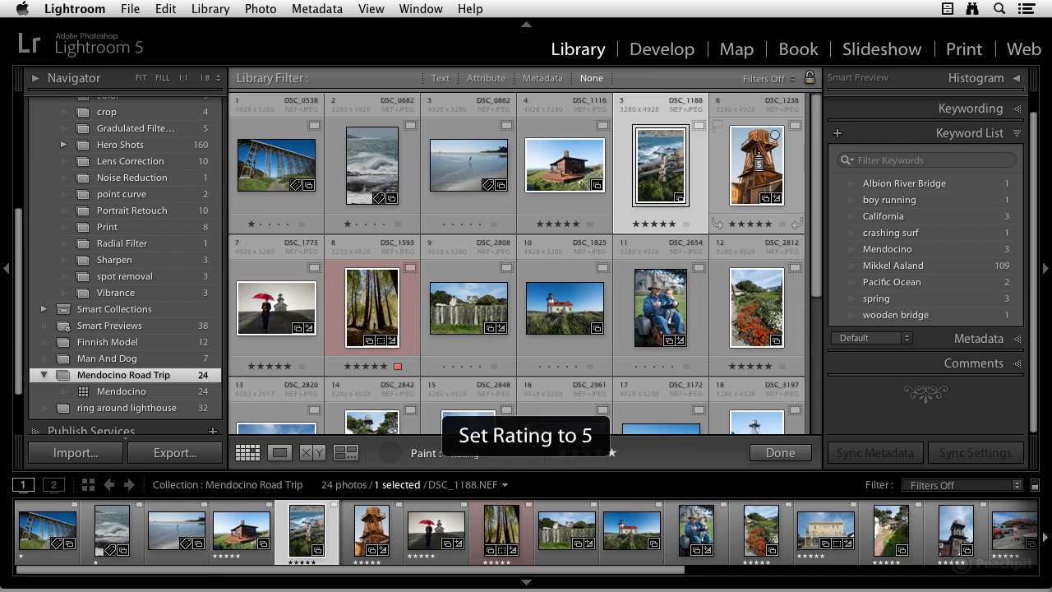
click(674, 304)
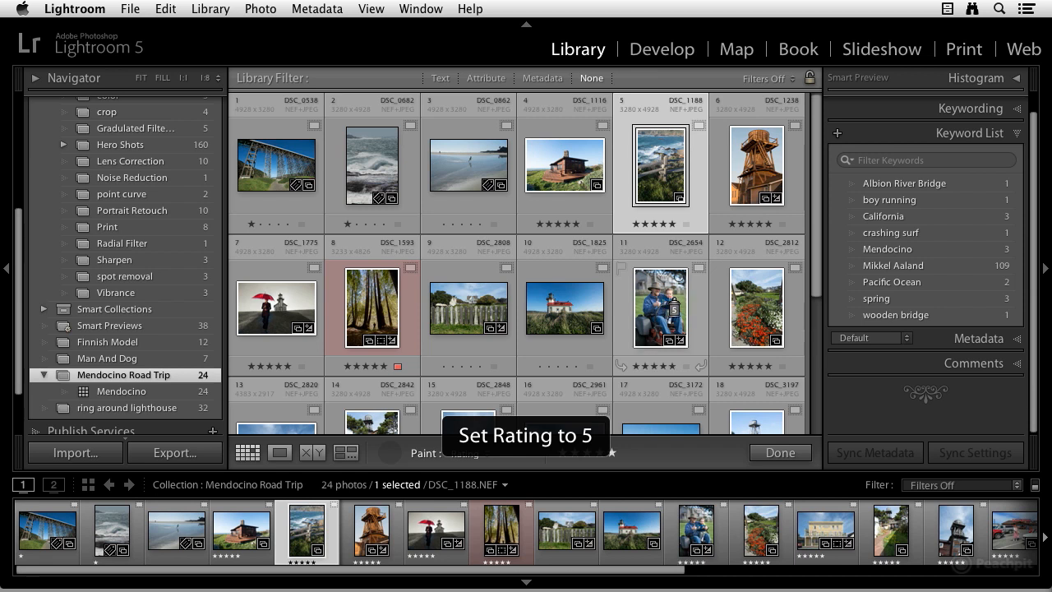
click(475, 312)
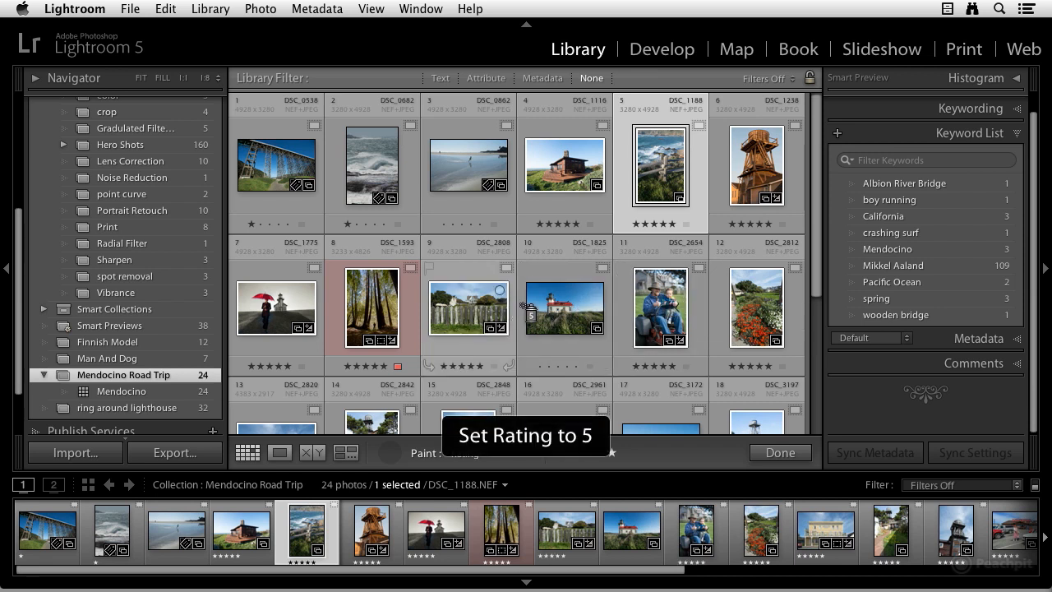
click(547, 312)
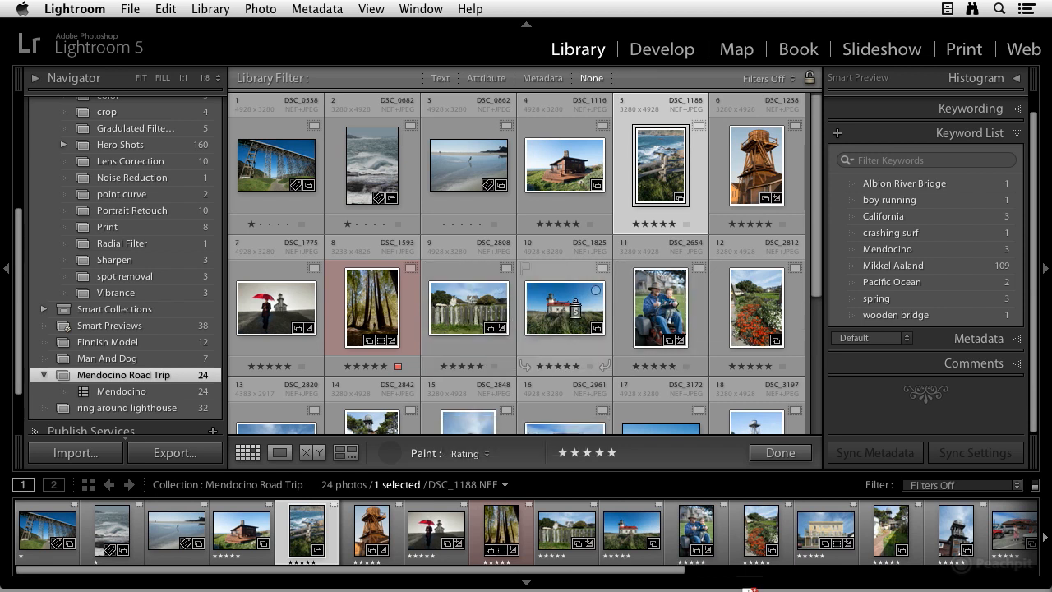
Step: Switch the Painter to Keywords with Mendocino and paint it onto photos 13 through 18
click(475, 455)
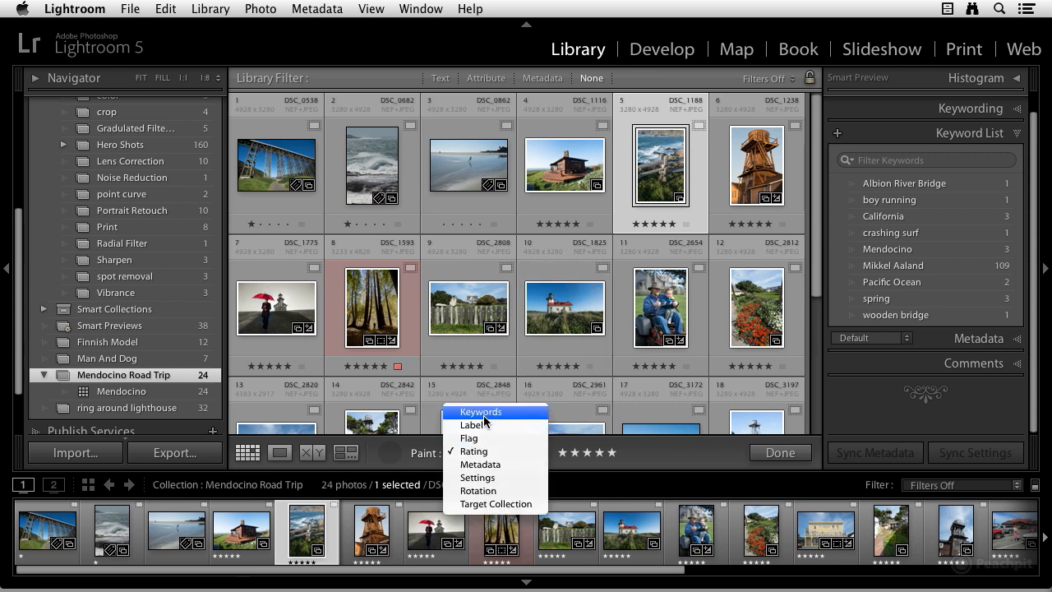
click(483, 412)
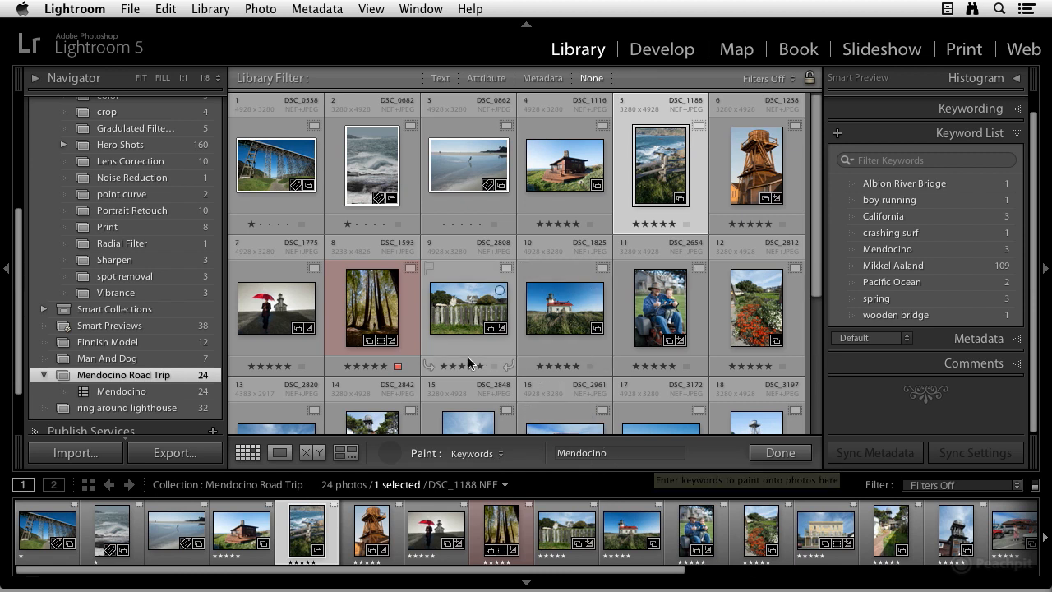
scroll(405, 316, down, 2)
scroll(404, 317, down, 2)
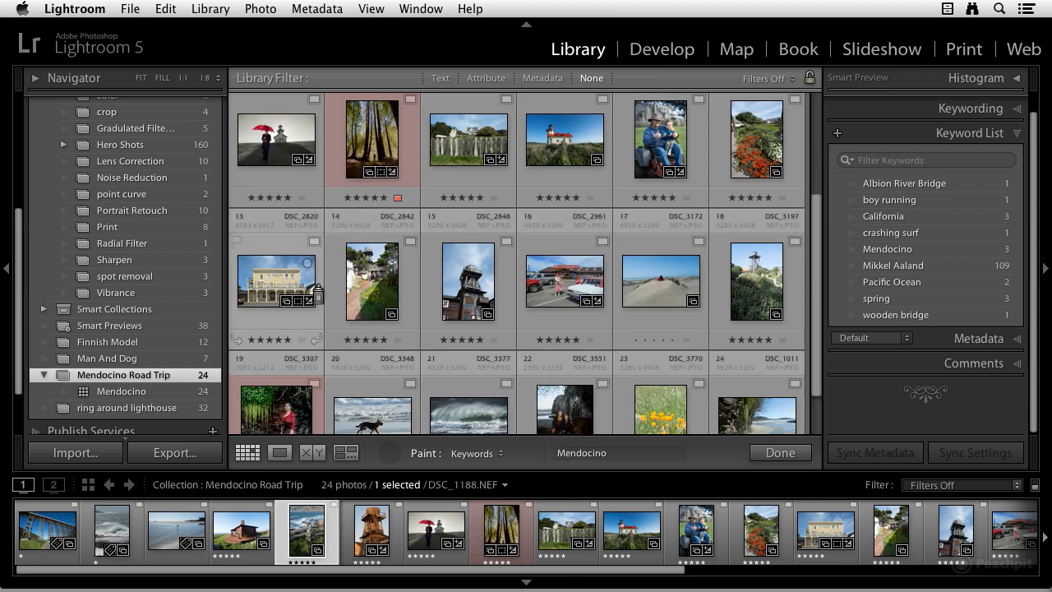
click(275, 289)
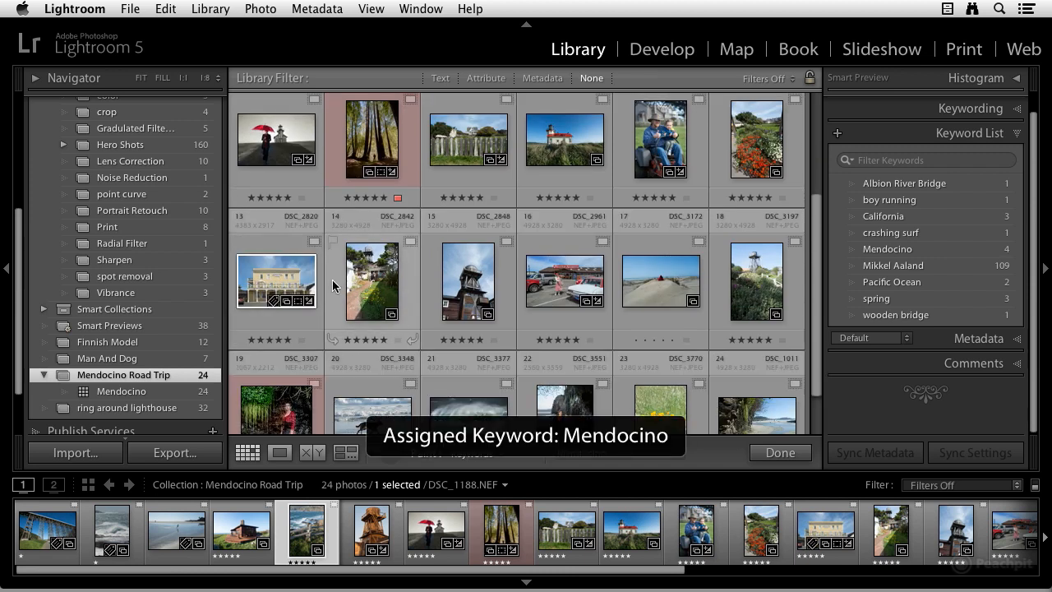
click(370, 291)
click(447, 288)
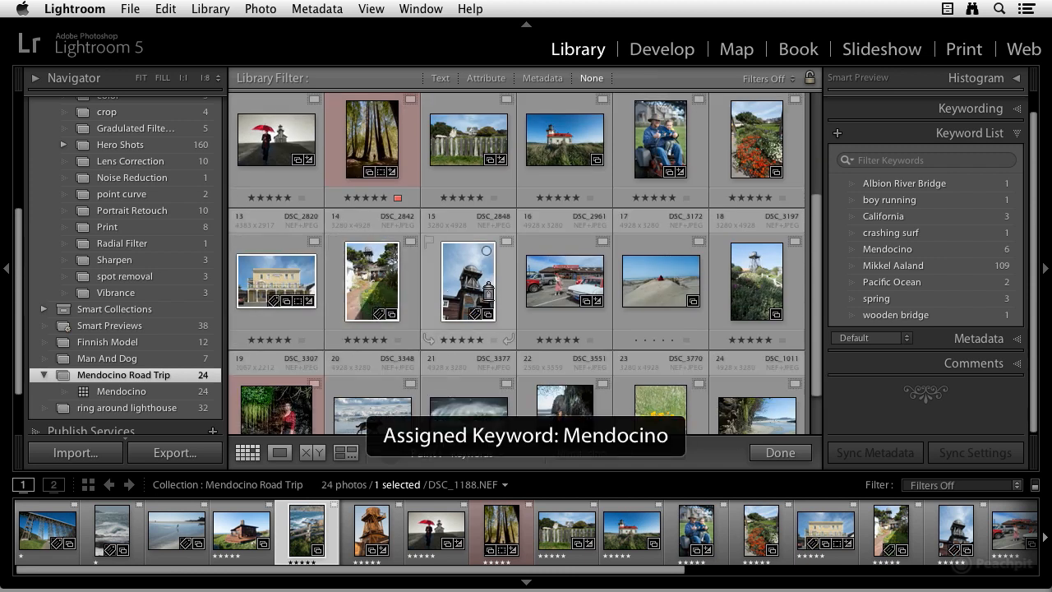
click(567, 289)
click(669, 288)
click(756, 287)
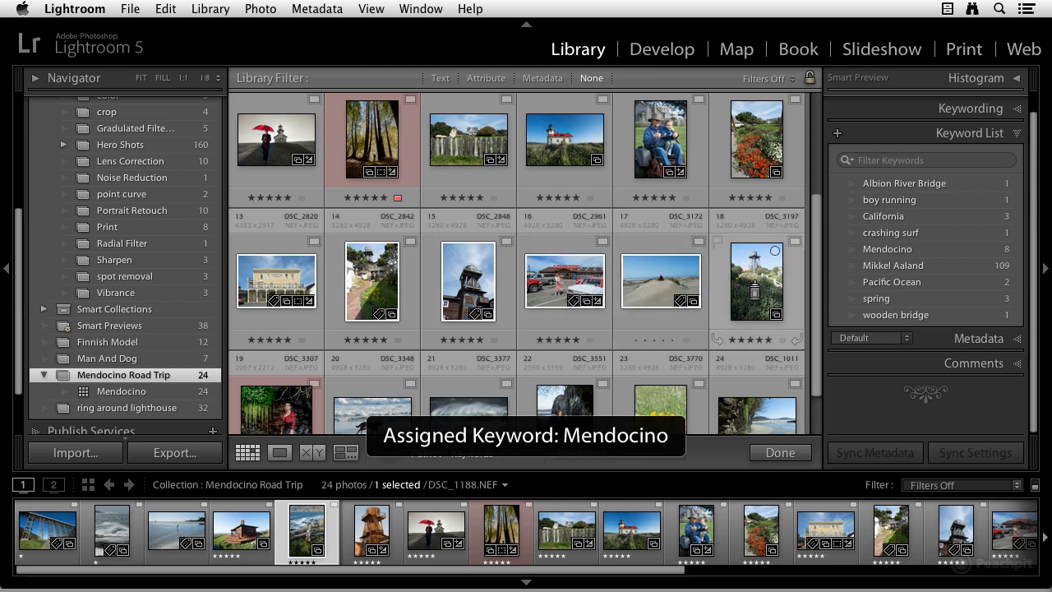
Step: Paint the Mendocino keyword onto photos 19 through 23
scroll(345, 312, down, 1)
click(292, 361)
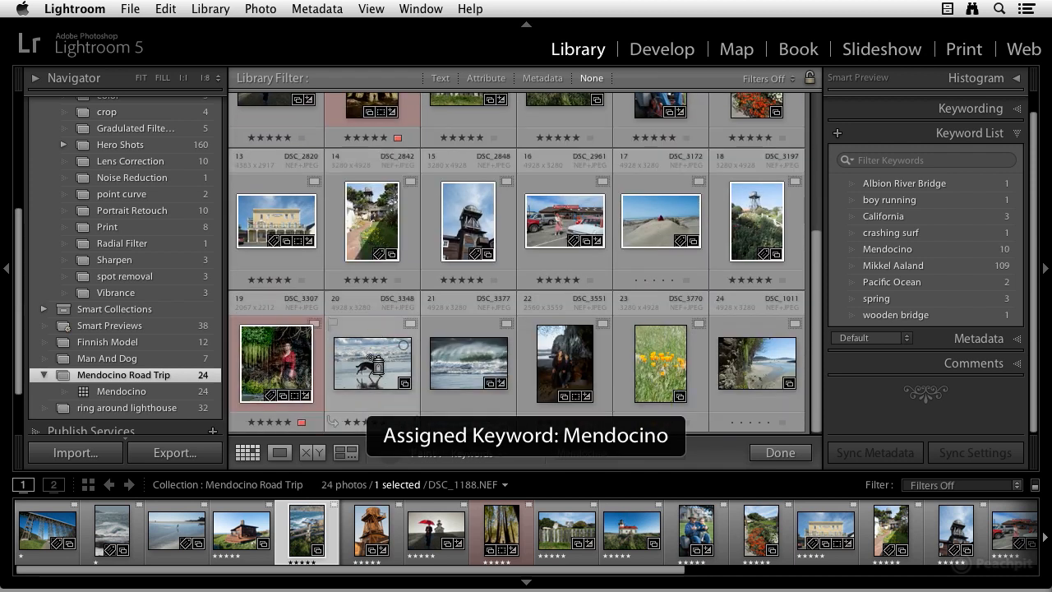
click(374, 363)
click(477, 363)
click(575, 362)
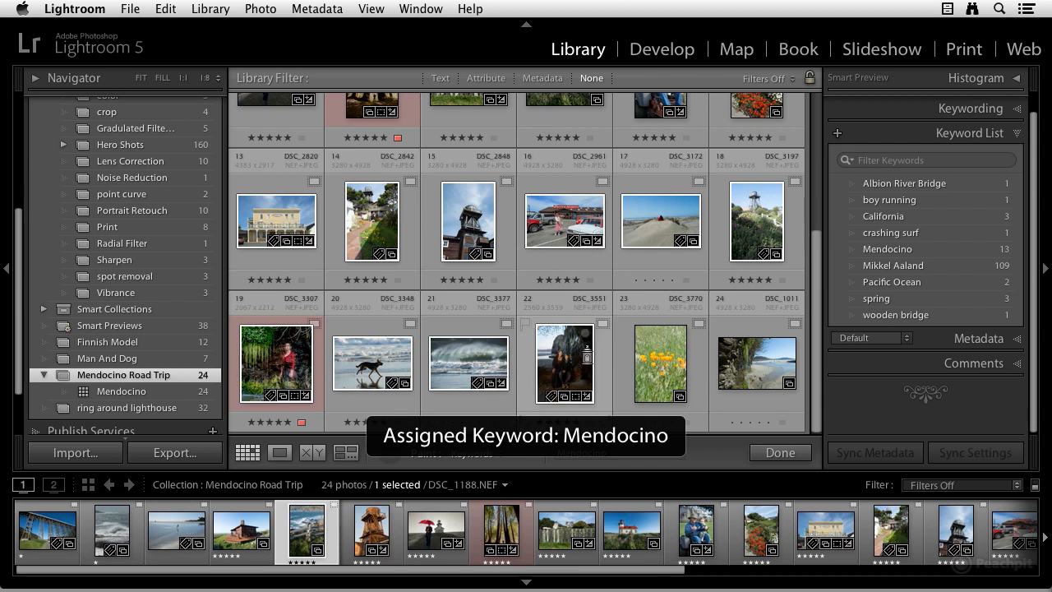
click(668, 373)
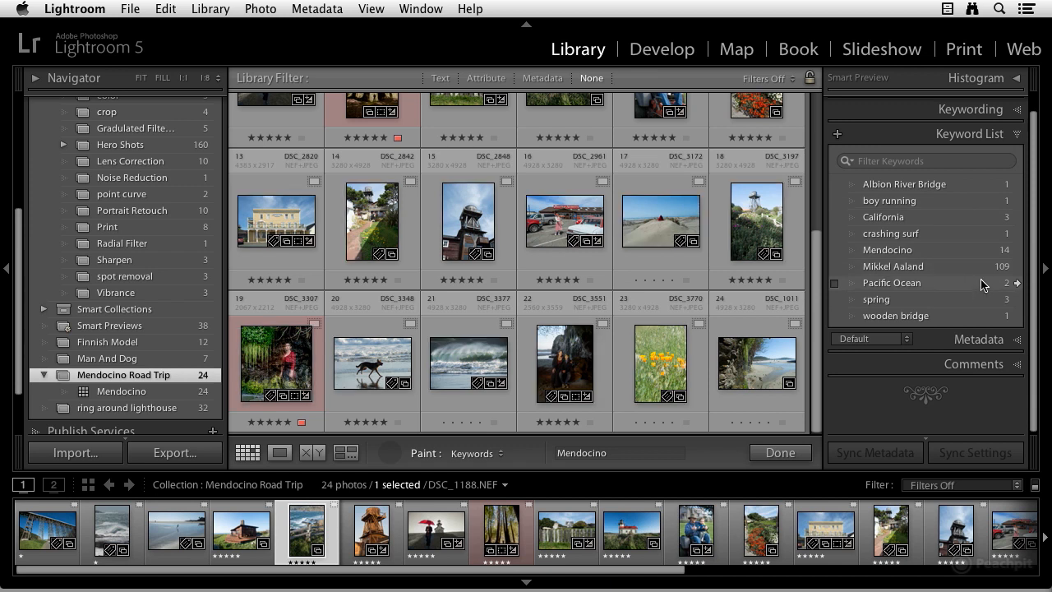
Step: Review the keyword counts in the Metadata library filter, then turn the filter off
click(548, 79)
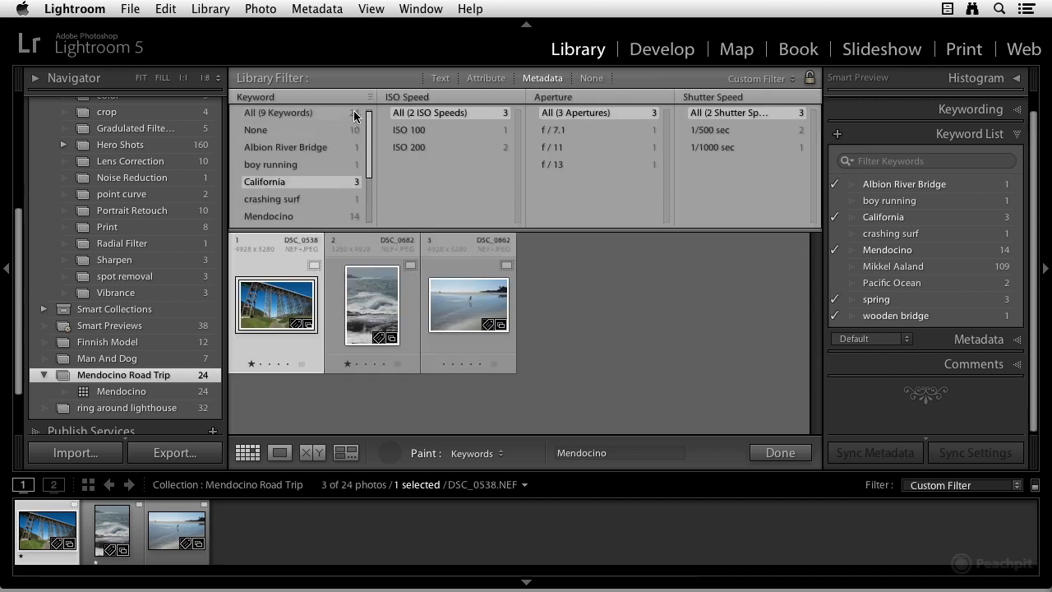
scroll(288, 156, down, 4)
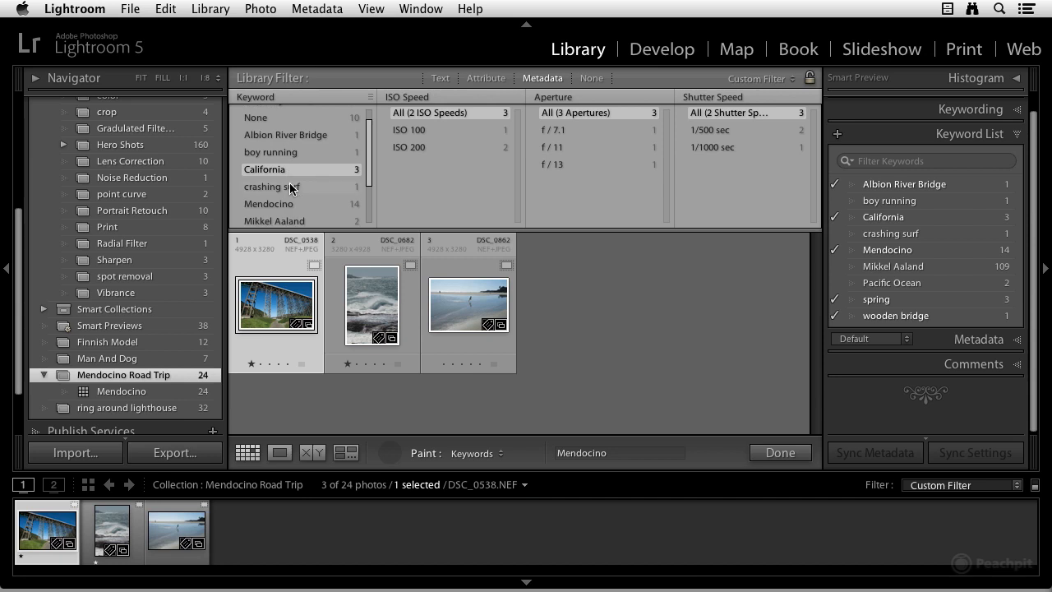
scroll(292, 171, up, 4)
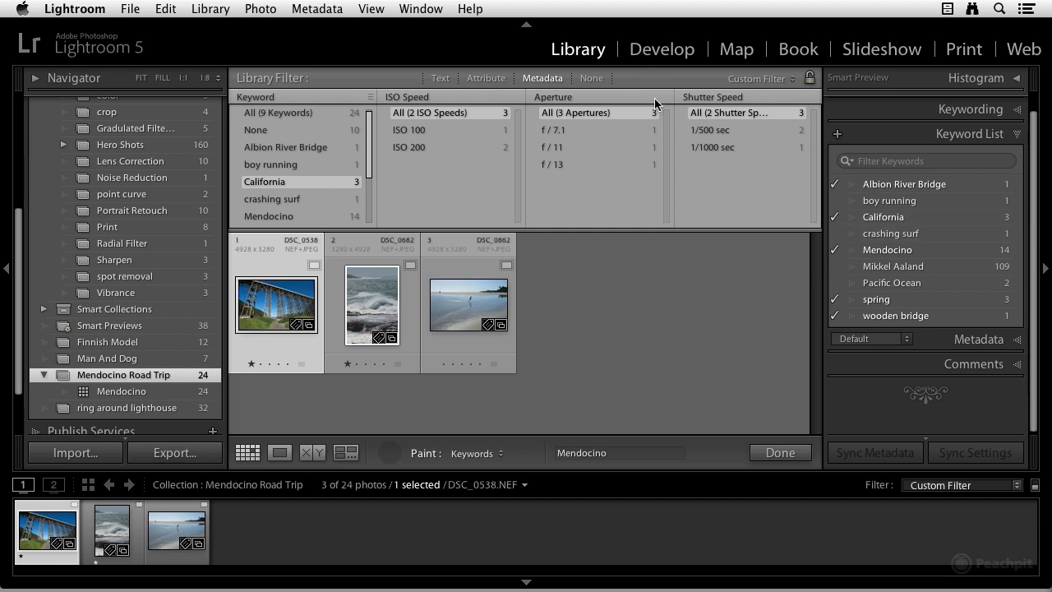
click(543, 78)
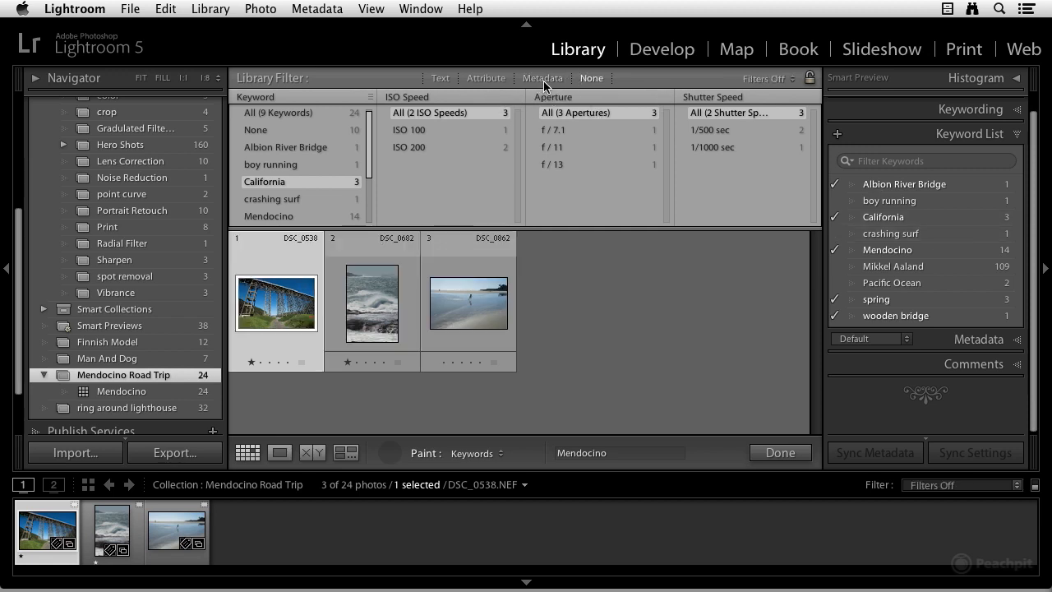
Step: Put away the Painter tool, open the Export dialog to review its Metadata keyword options, and cancel
click(390, 452)
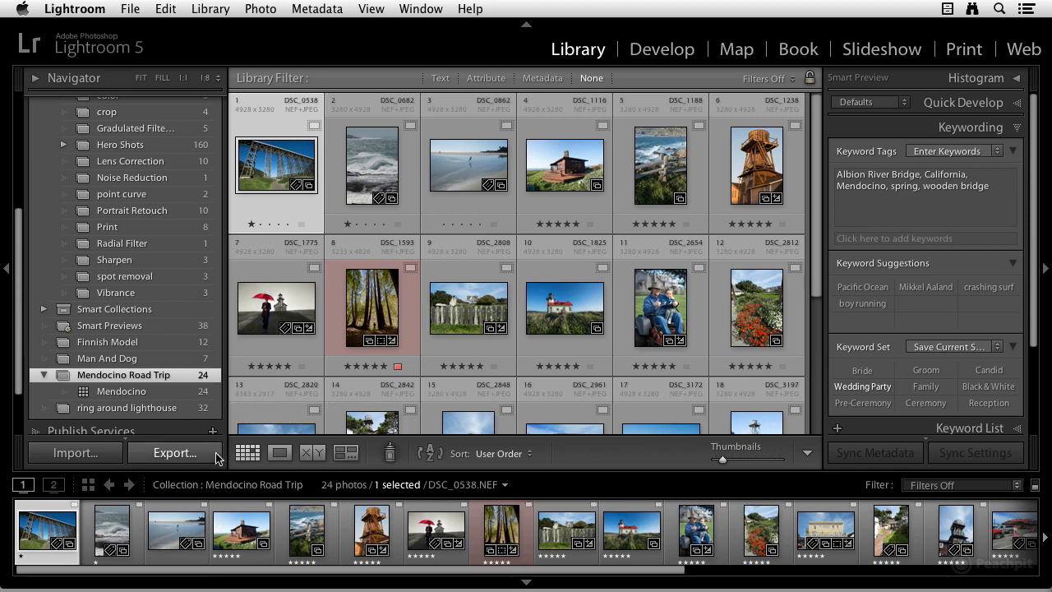
click(174, 454)
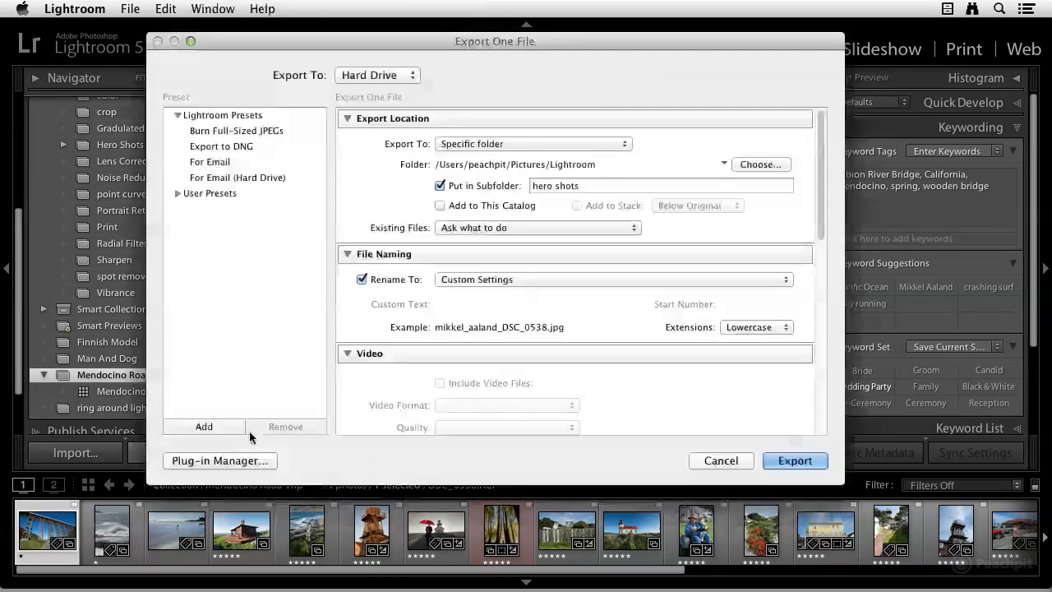
scroll(467, 364, down, 10)
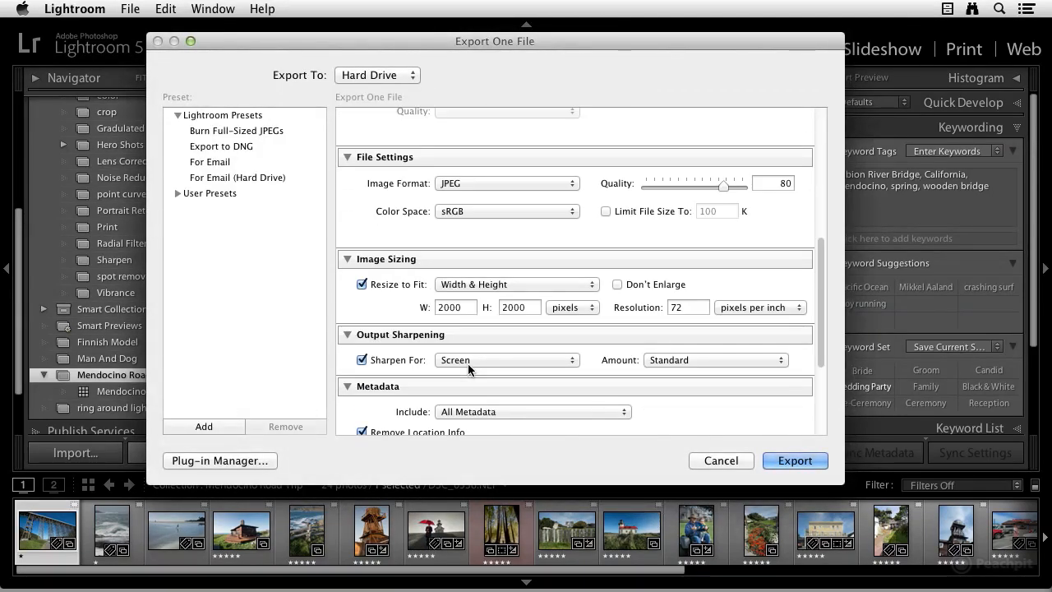
scroll(468, 364, down, 2)
scroll(468, 365, down, 2)
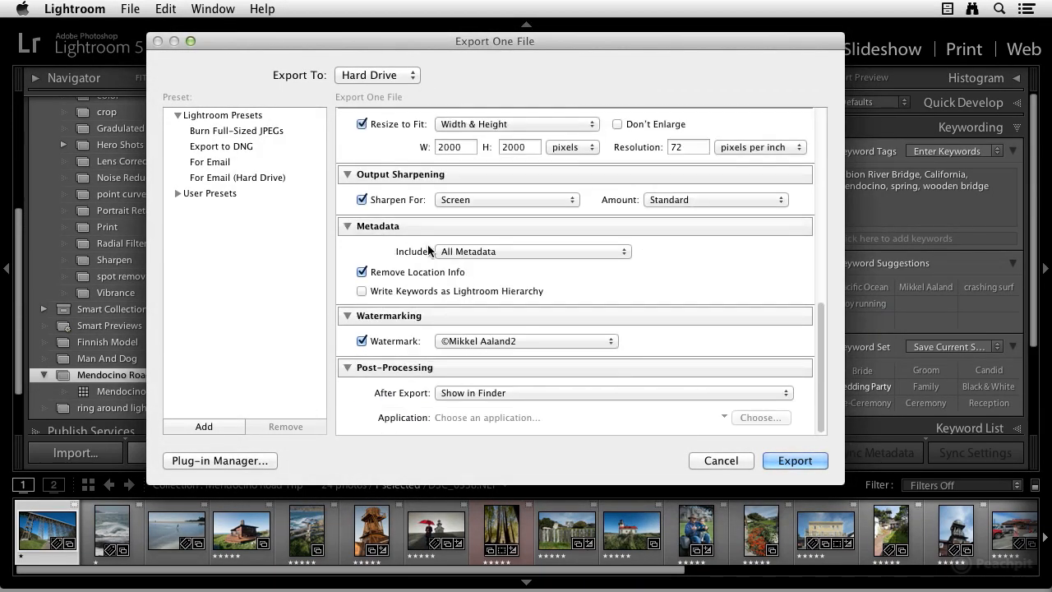
click(501, 252)
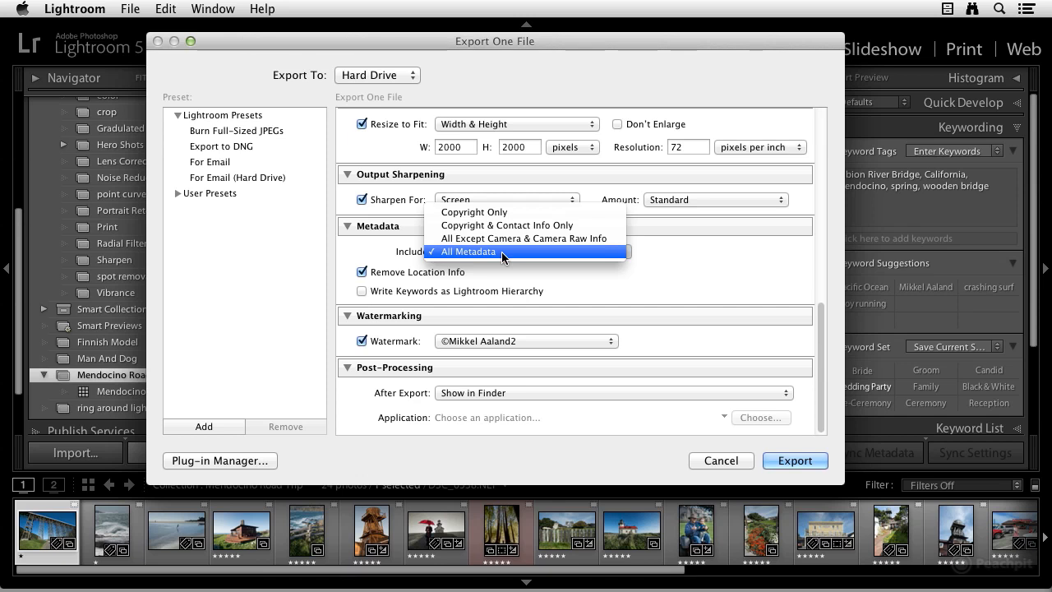
click(501, 252)
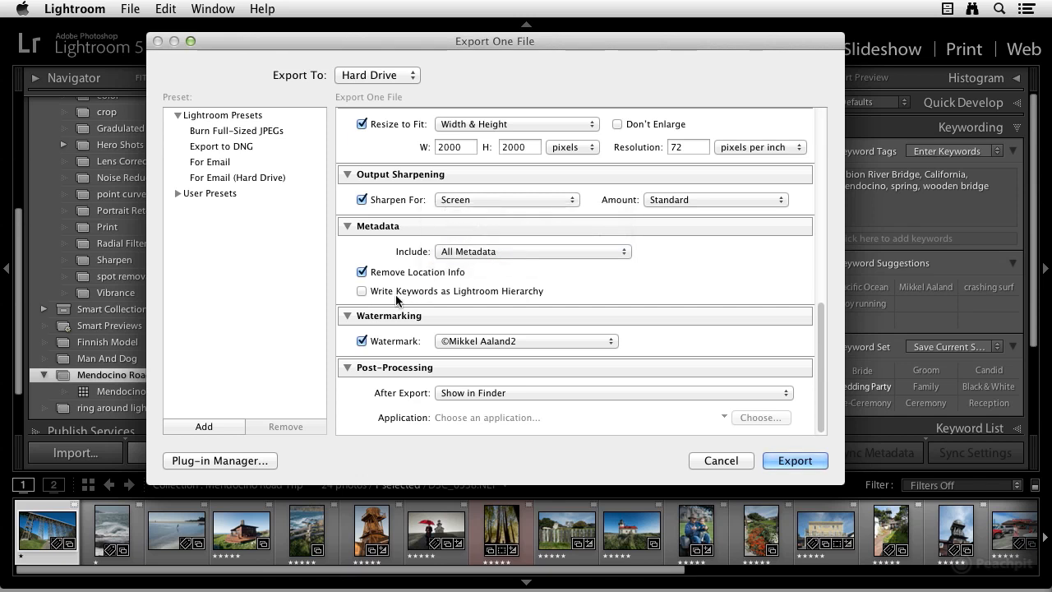
mouse_move(456, 294)
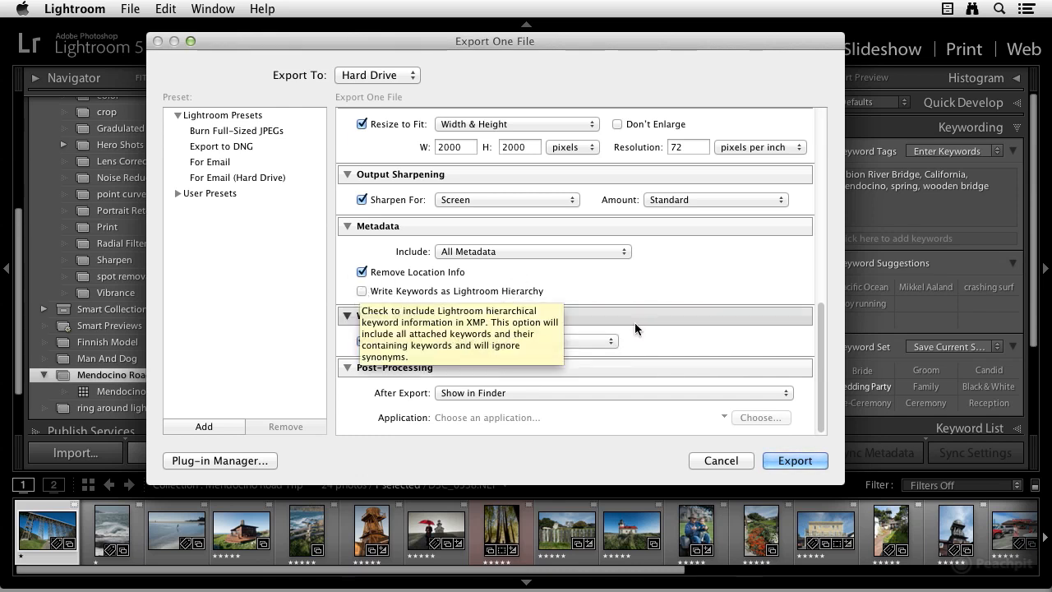
click(567, 250)
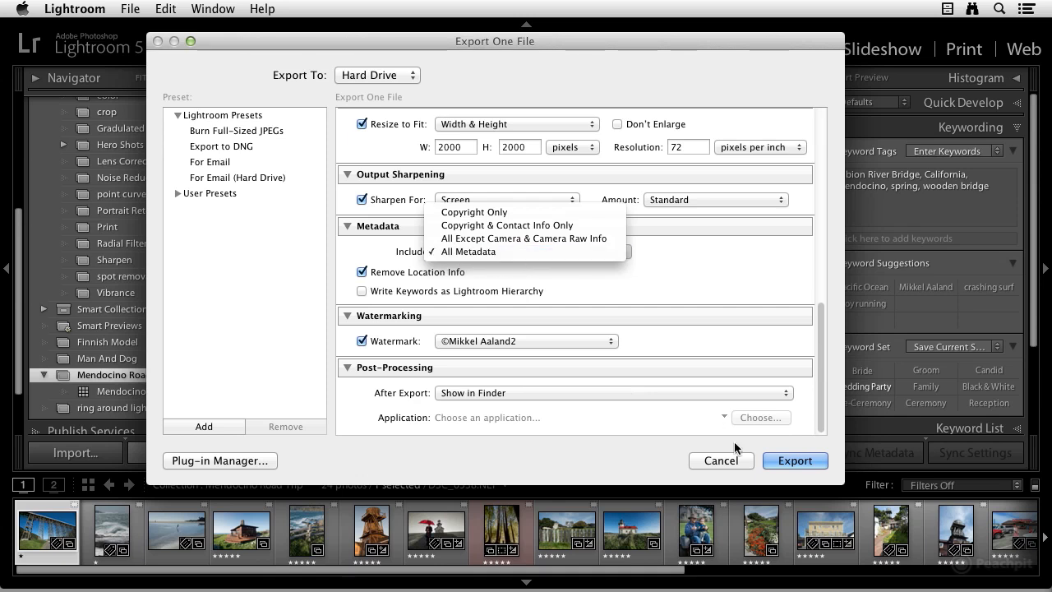
click(721, 460)
click(721, 461)
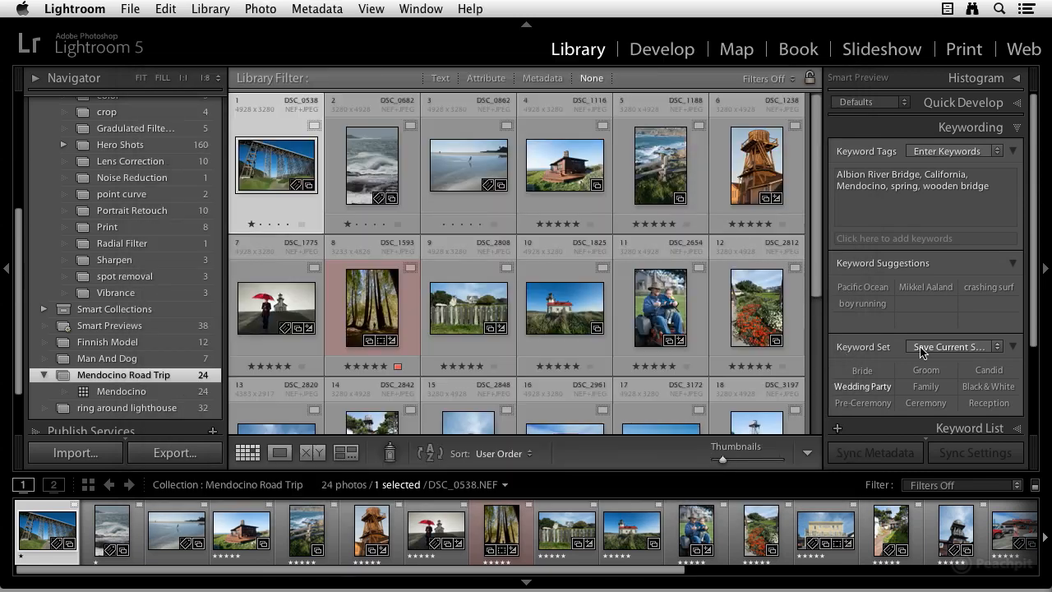
scroll(942, 299, down, 4)
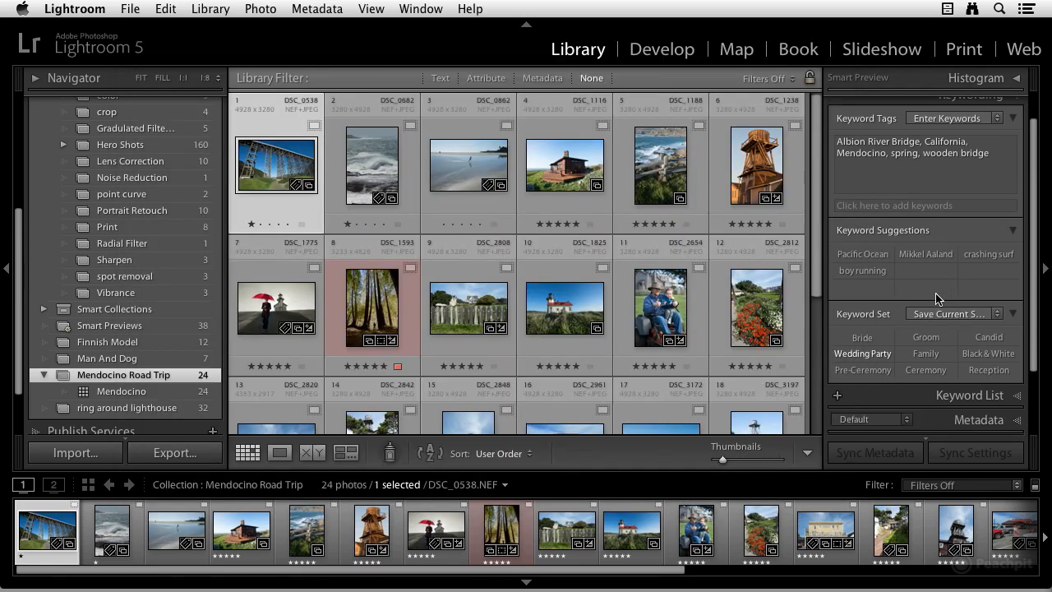
Step: Open the Keyword List and nest the boy running keyword inside Albion River Bridge, expanding and collapsing it
scroll(951, 307, down, 1)
click(1017, 316)
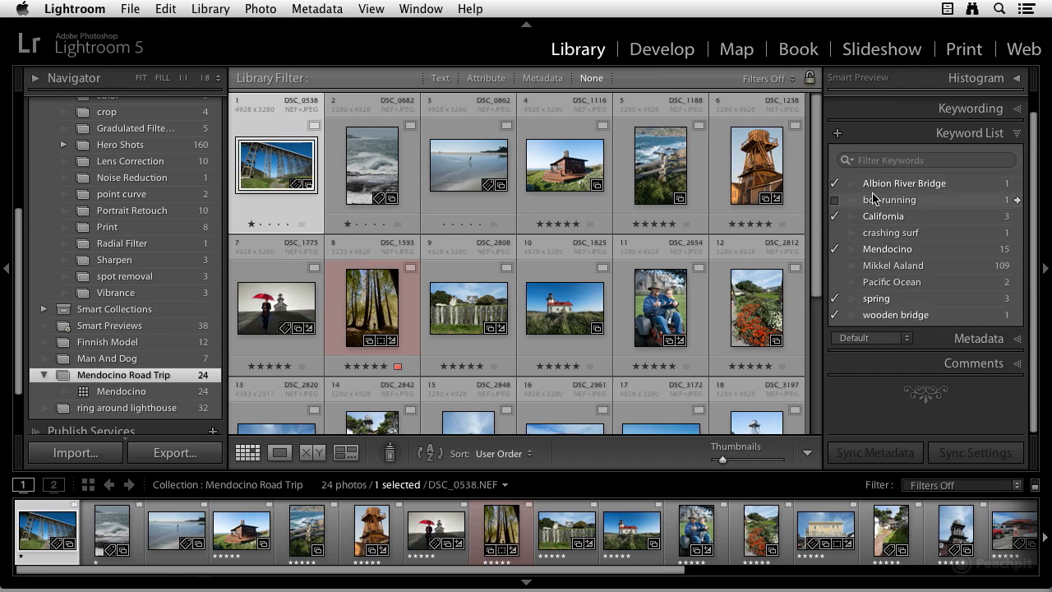
drag(865, 205, 919, 191)
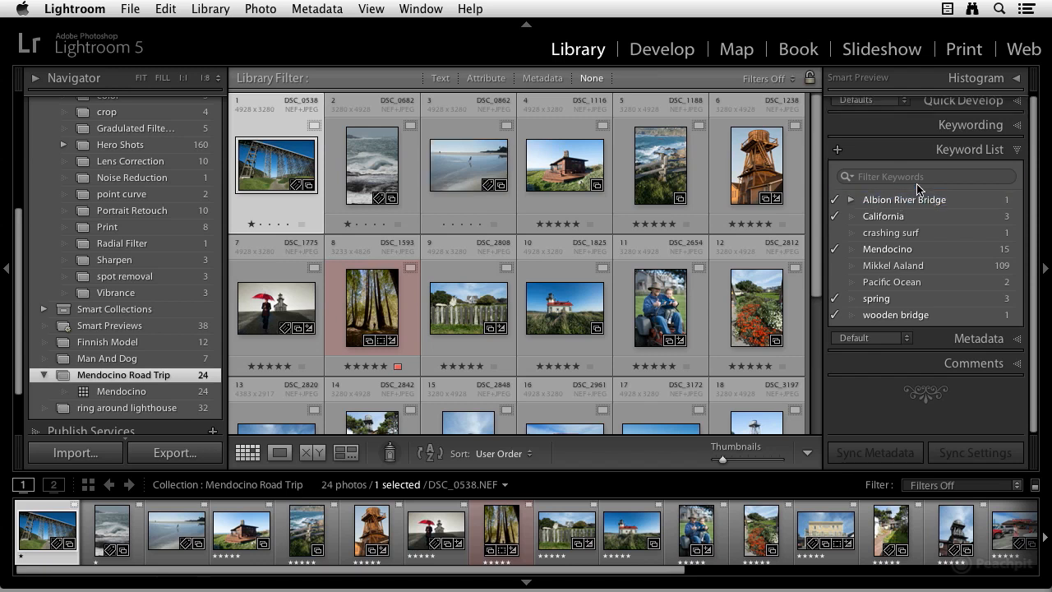
click(849, 200)
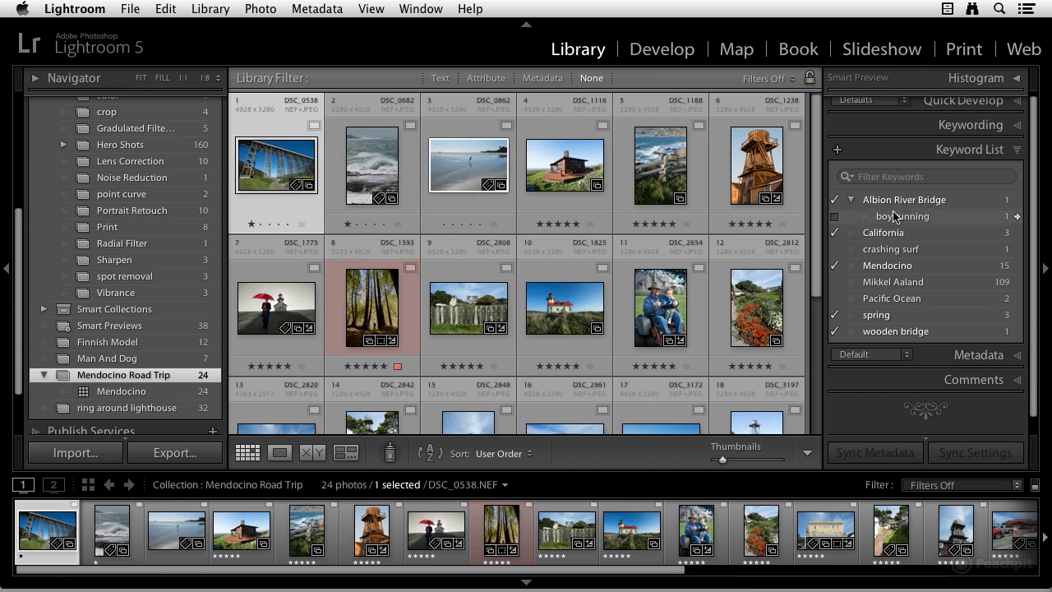
click(851, 202)
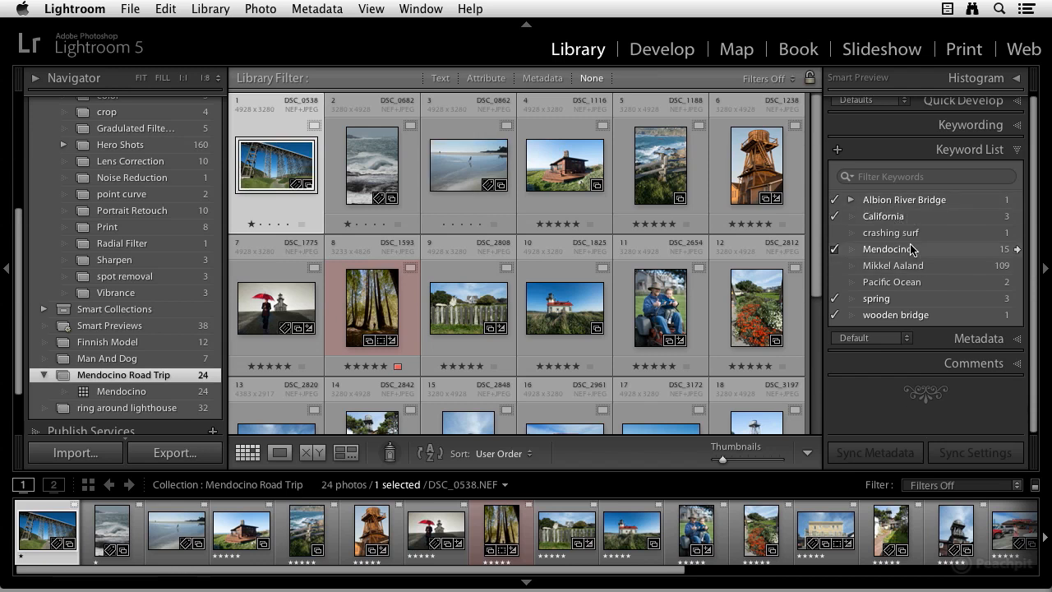
Step: Open the Albion River Bridge keyword's context menu to review its options, then dismiss it
click(883, 178)
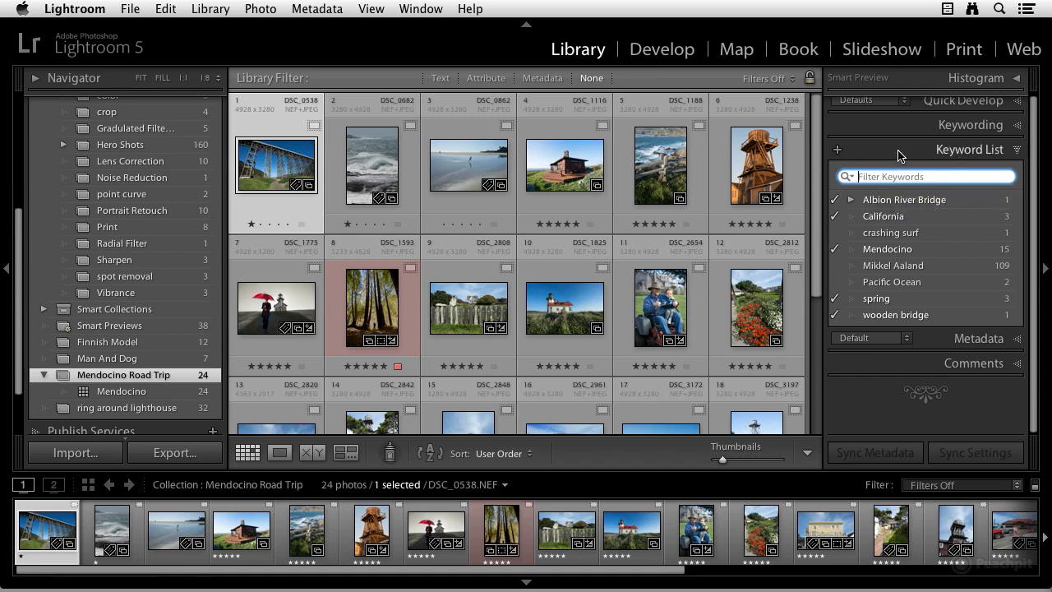
right_click(893, 202)
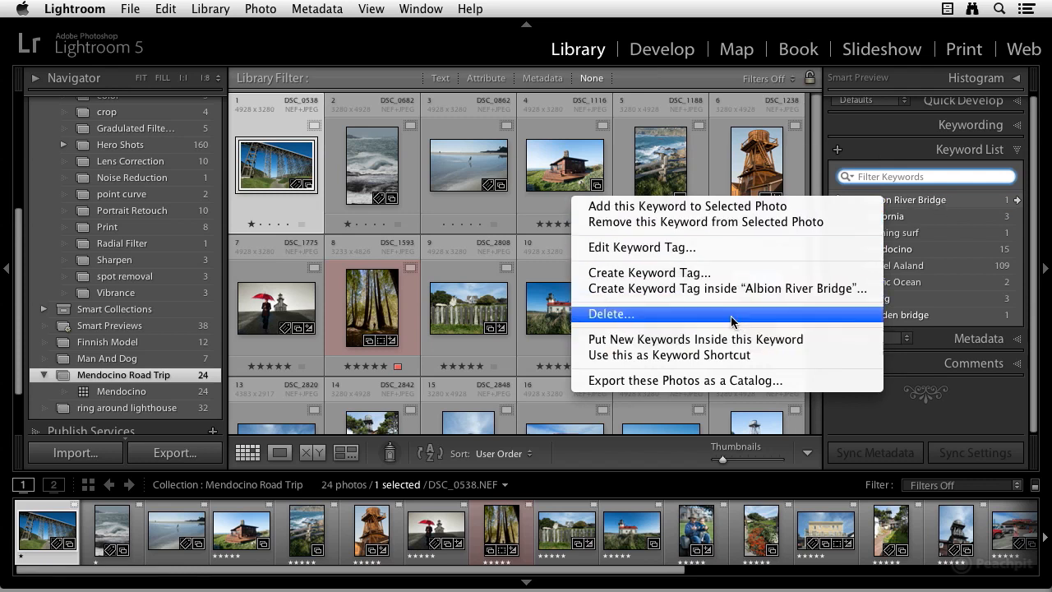
click(833, 174)
scroll(890, 200, up, 1)
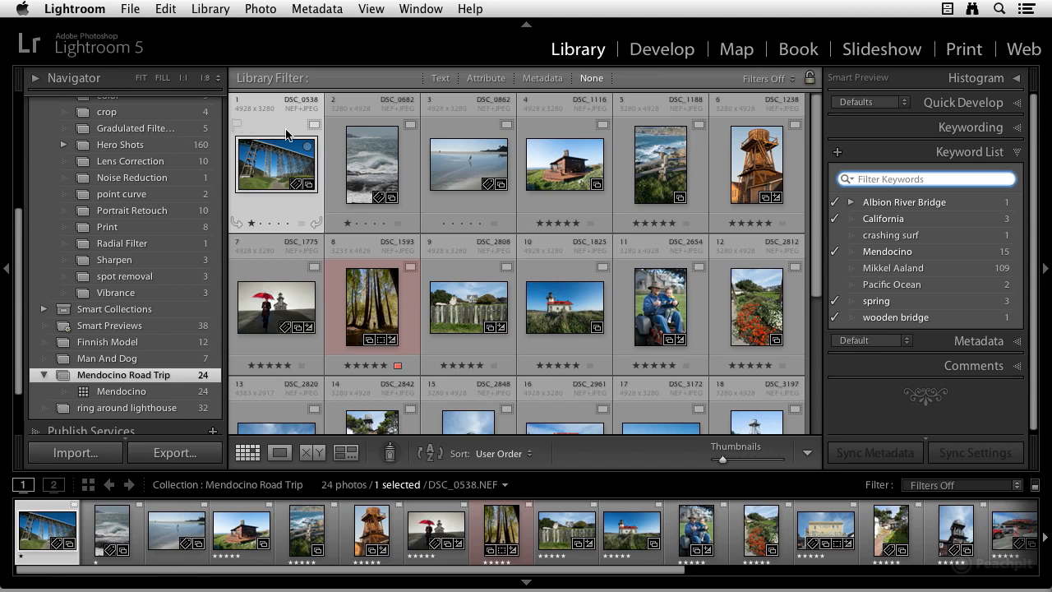
Step: Select photos 1 through 6 and apply the Landscape keyword from the Outdoor Photography keyword set
click(743, 158)
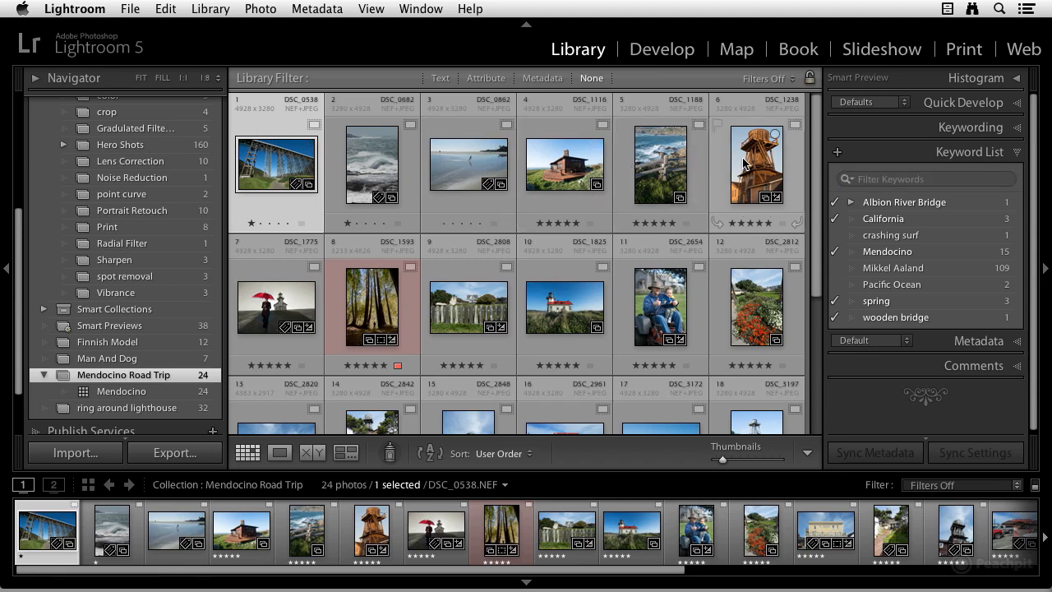
shift+click(741, 163)
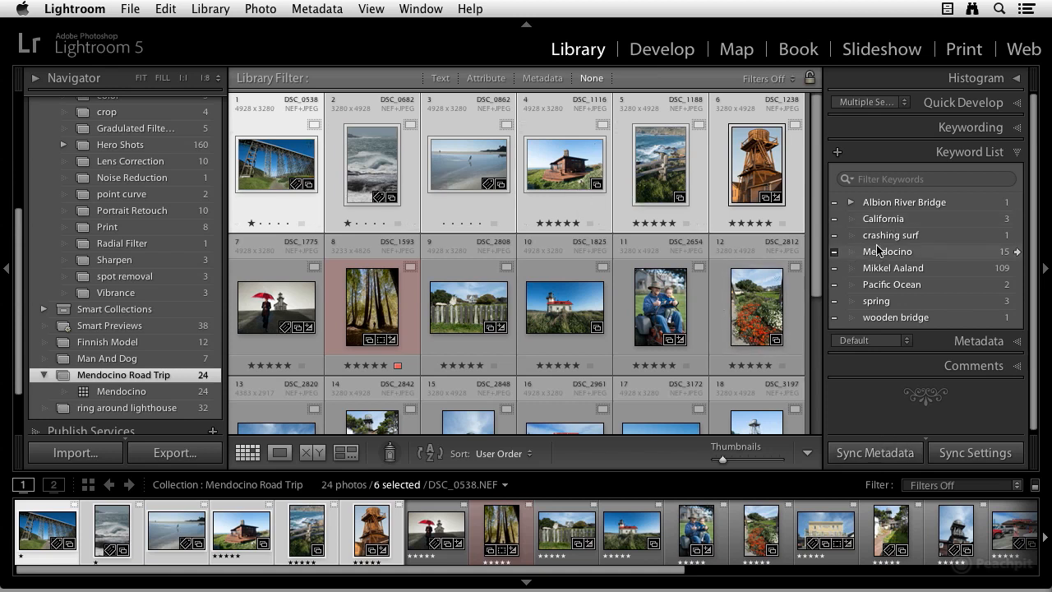
click(969, 127)
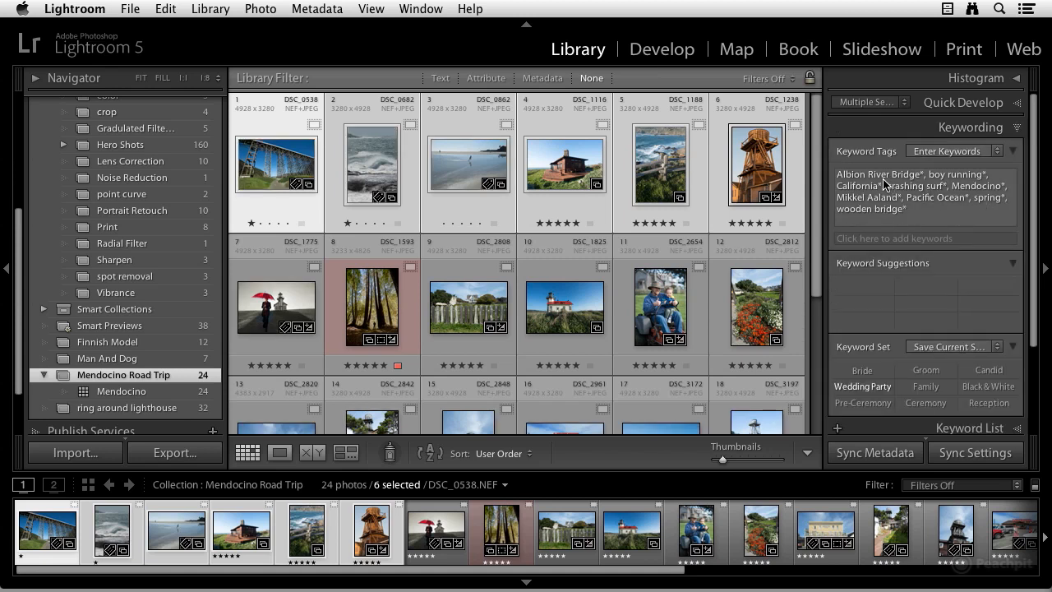
mouse_move(941, 181)
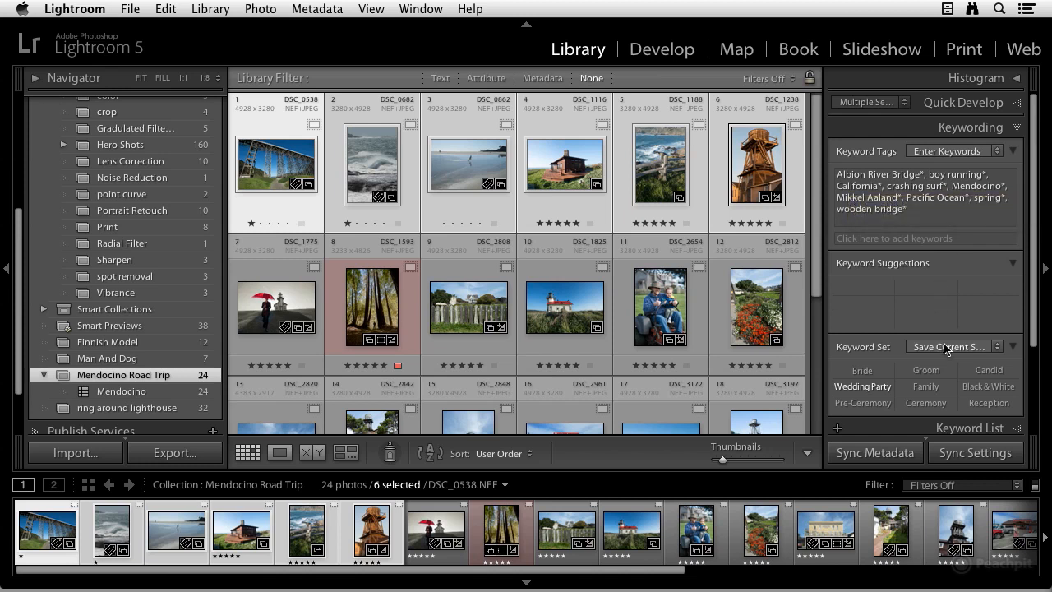
click(1000, 351)
click(986, 295)
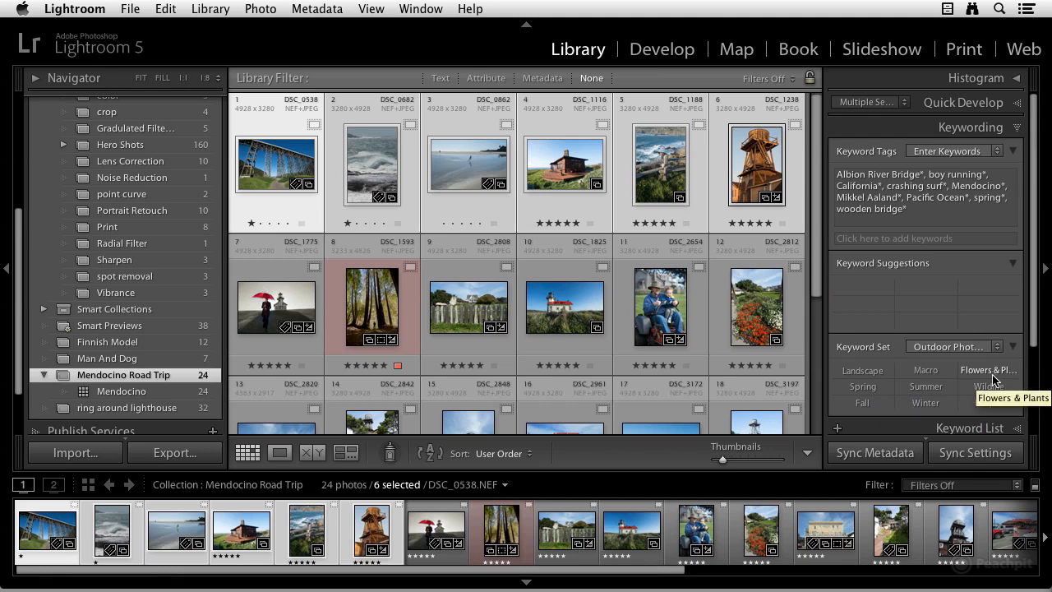
click(863, 371)
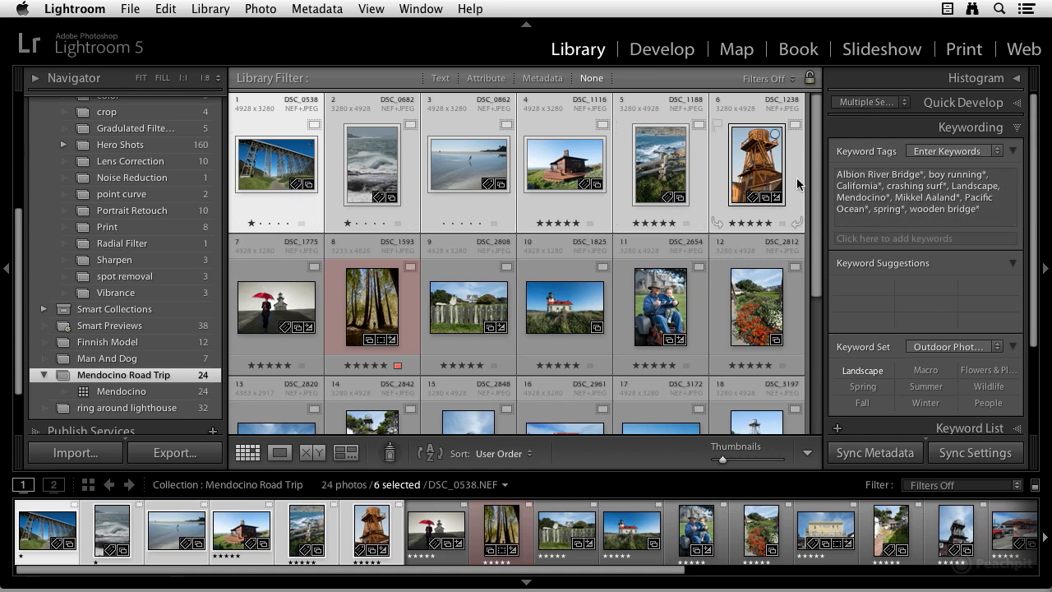
Step: Start saving the metadata to files, then cancel the confirmation
mouse_move(1001, 192)
key(super+s)
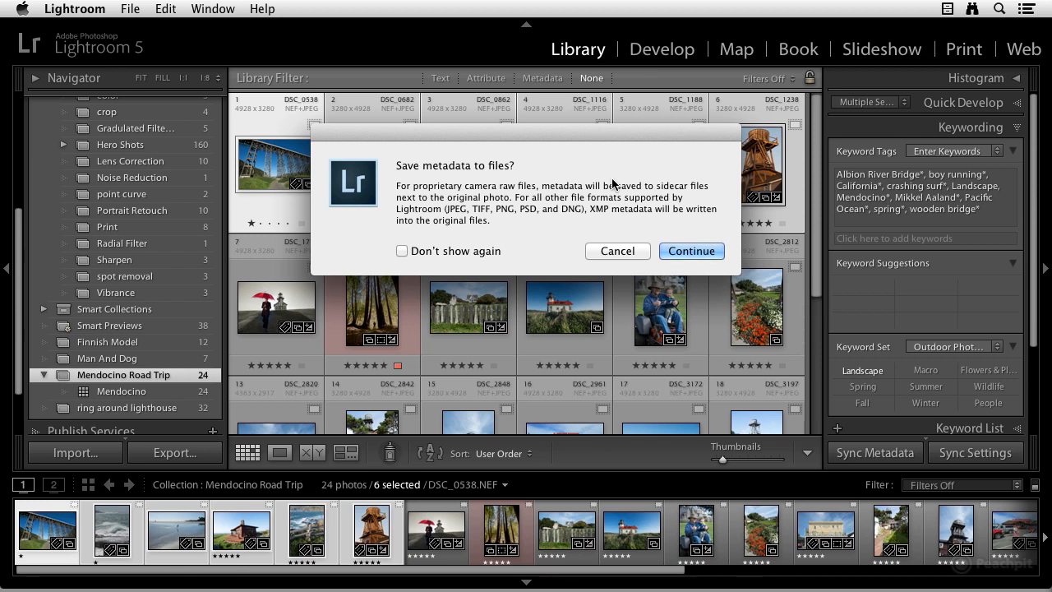
click(624, 254)
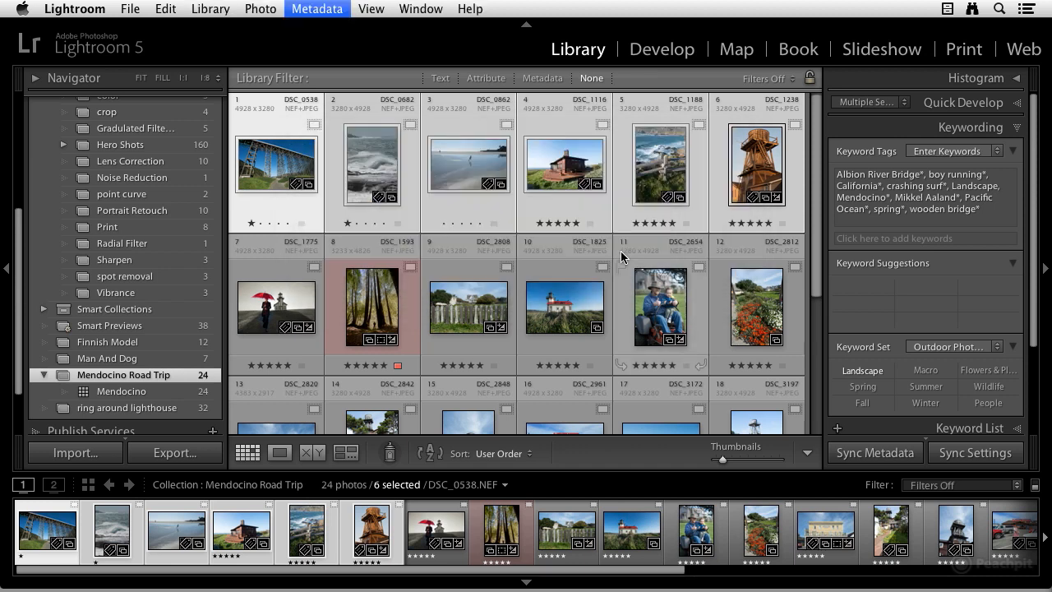